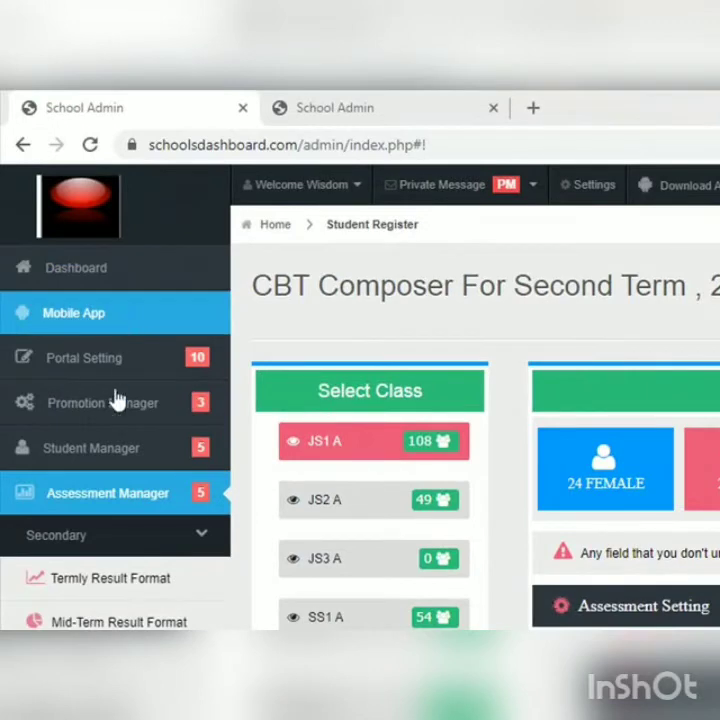
Open the objective question (CBT) upload page in the Secondary section of Assessment Manager and select class JS1 A.
left_click(113, 542)
left_click(116, 541)
scroll(116, 541, "down", 2)
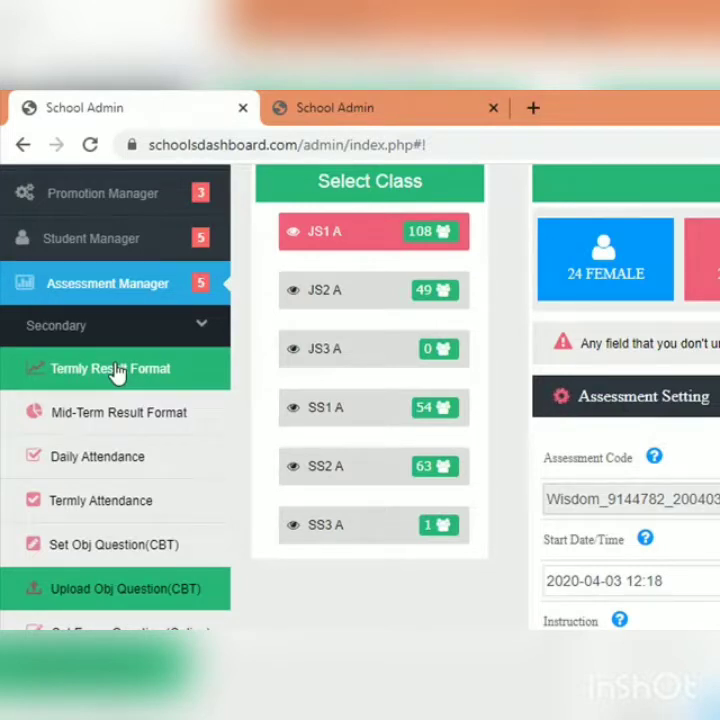
left_click(138, 326)
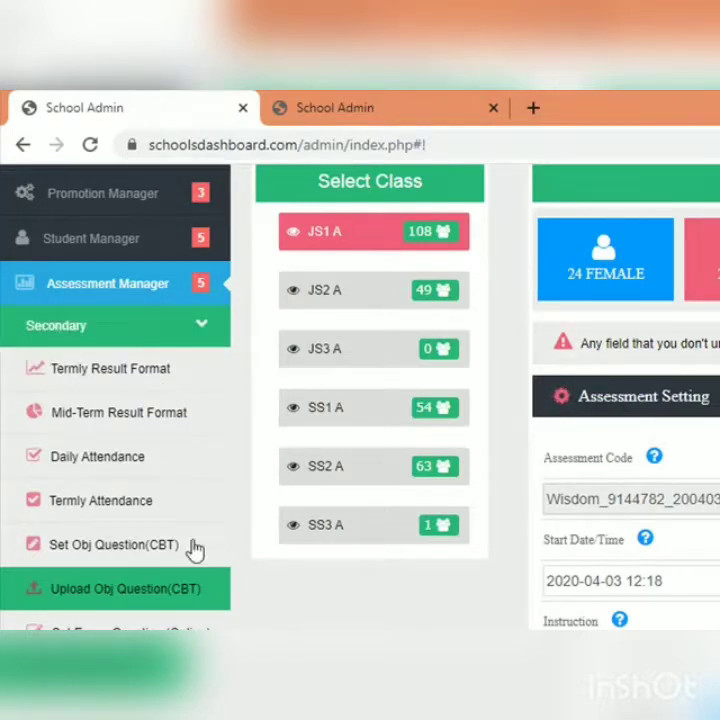
left_click(104, 588)
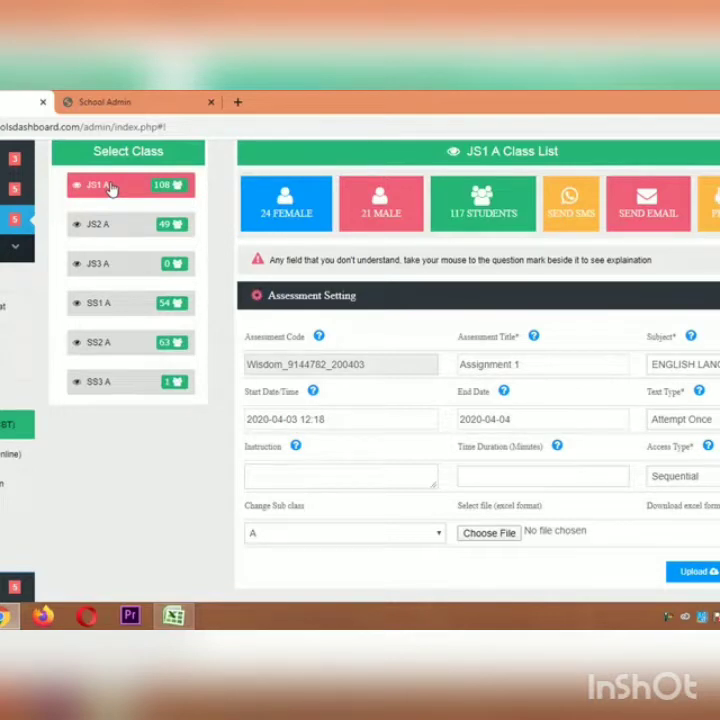
left_click(112, 189)
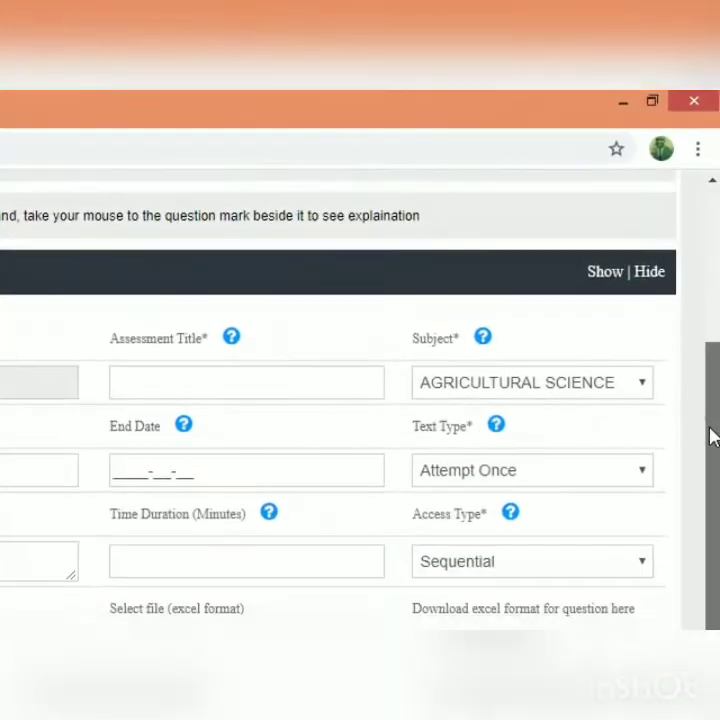
Title the assessment CA and set its subject to ENGLISH LANGUAGE, accepting the start of a new assessment session.
left_click_drag(712, 434, 712, 452)
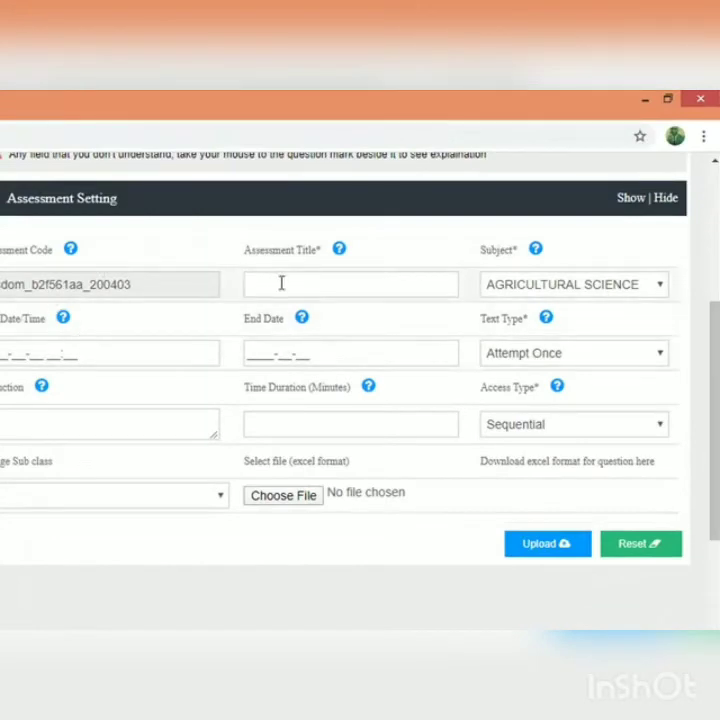
left_click(281, 283)
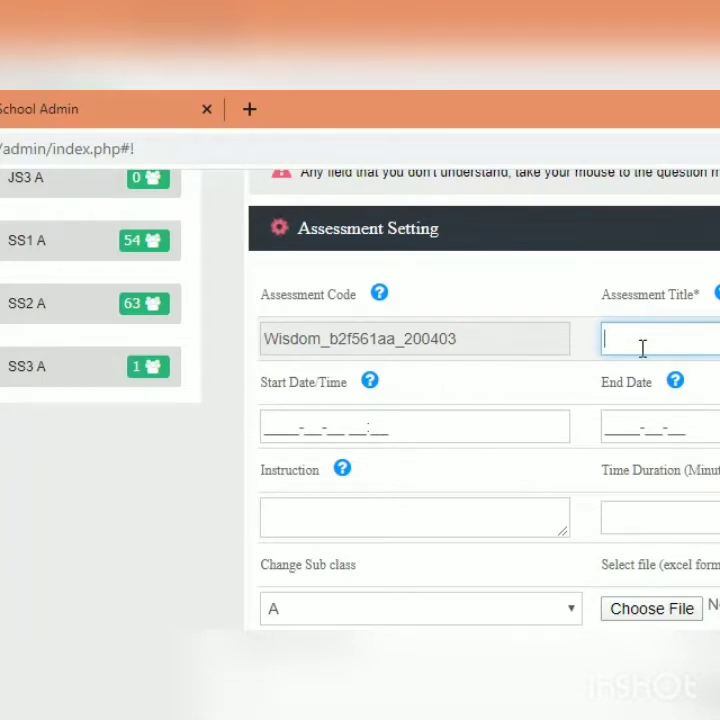
type("CA")
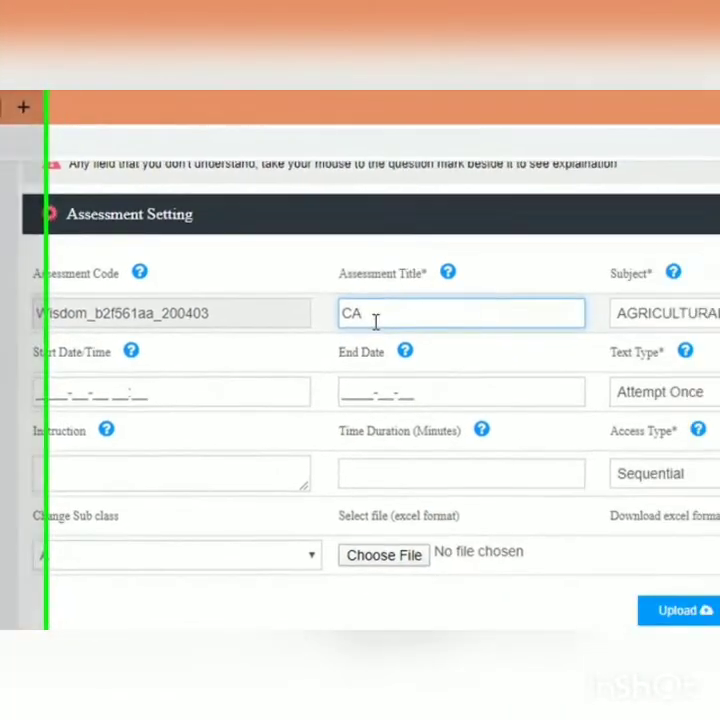
left_click(655, 311)
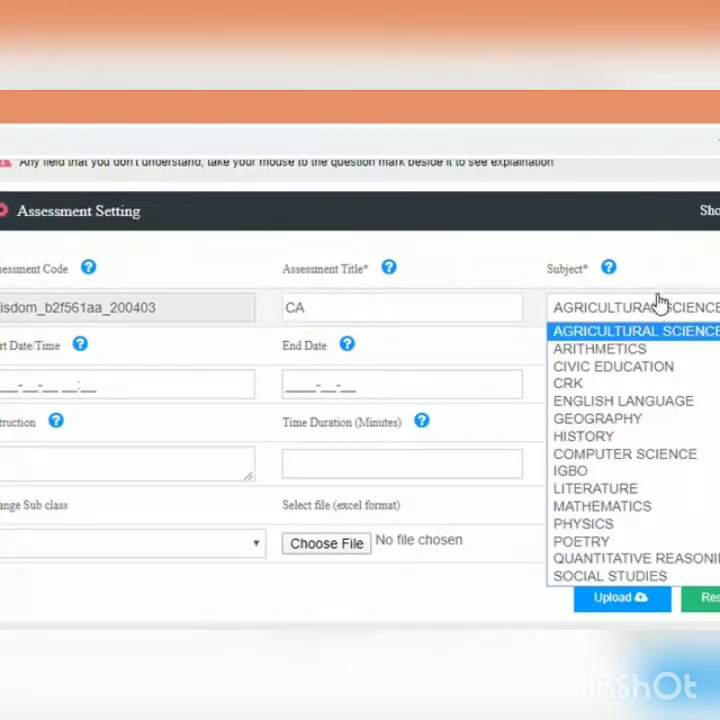
left_click(611, 410)
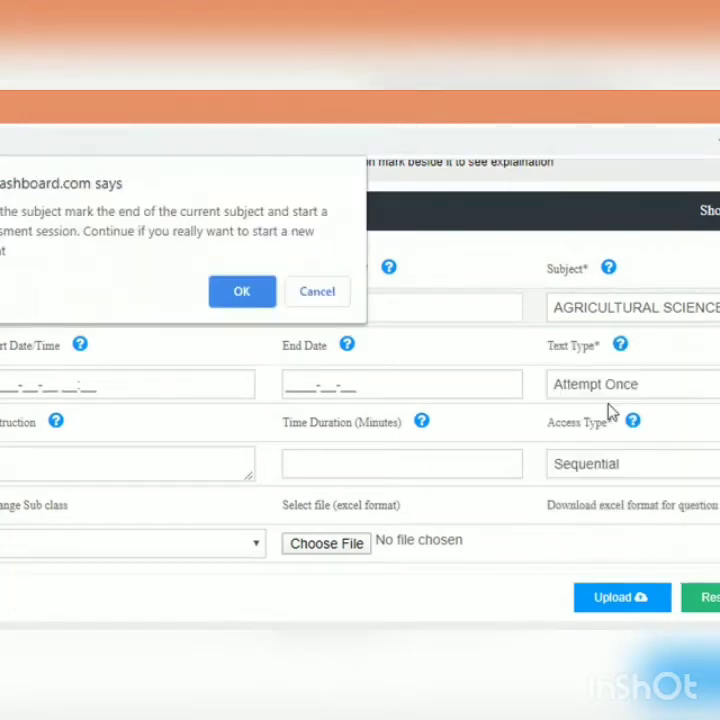
left_click(245, 290)
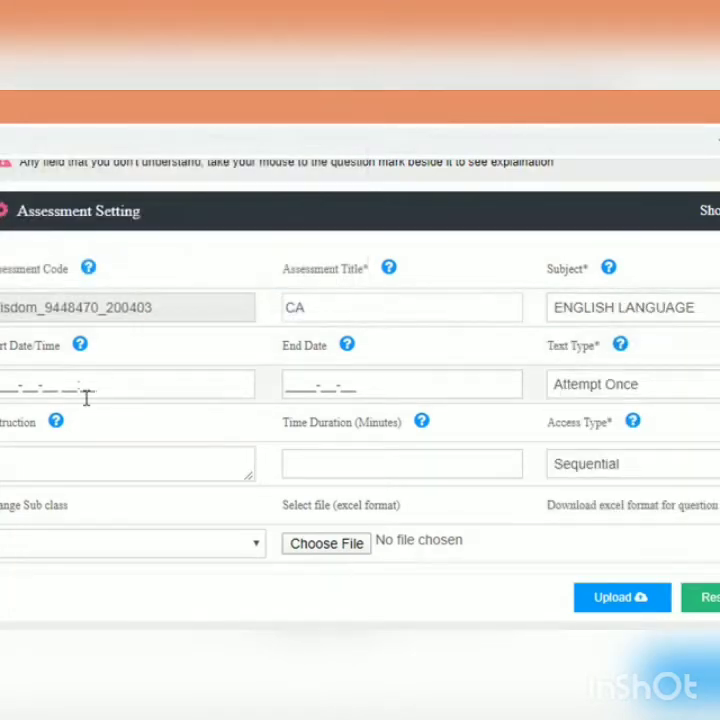
left_click(86, 387)
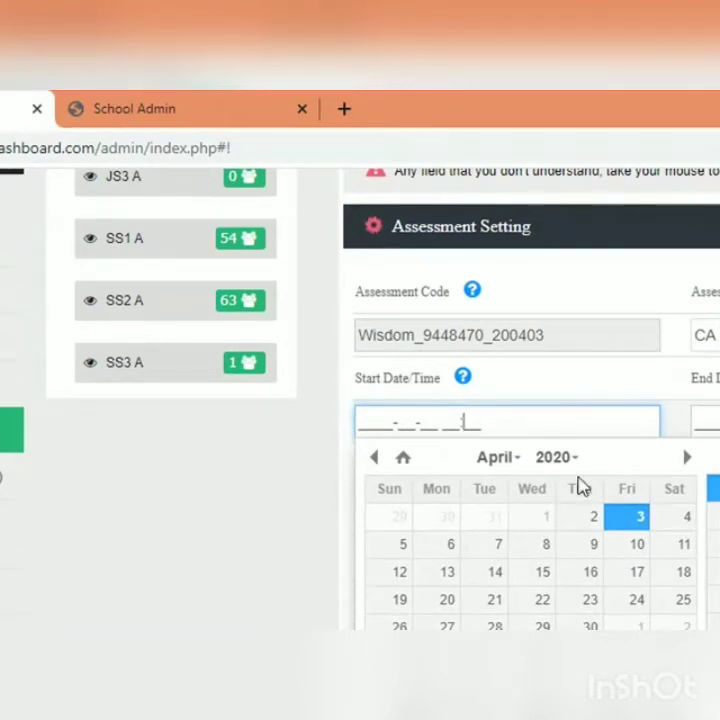
left_click(640, 518)
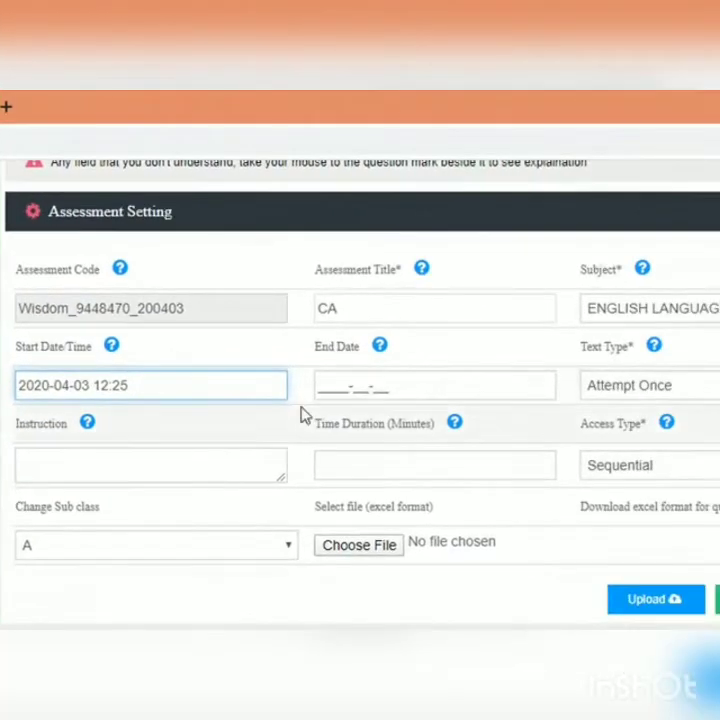
left_click(372, 386)
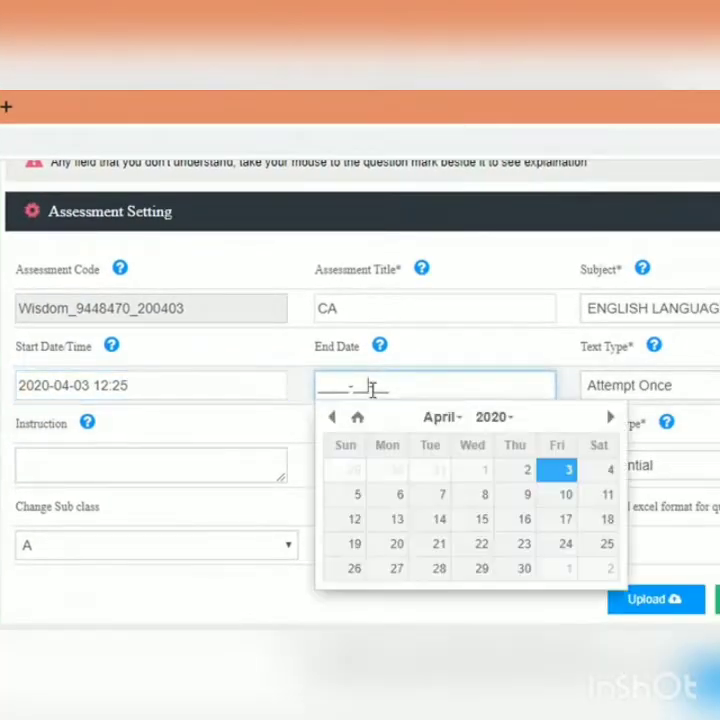
left_click(610, 474)
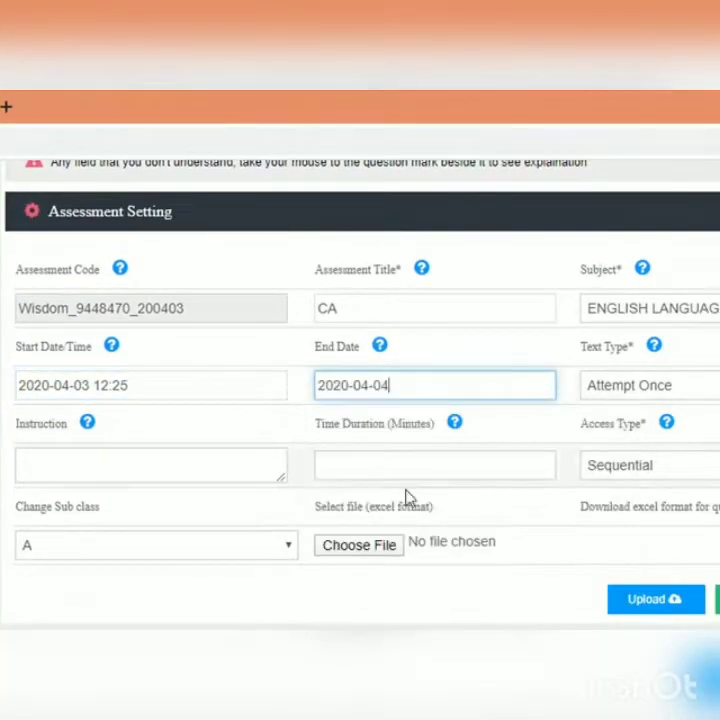
left_click(406, 386)
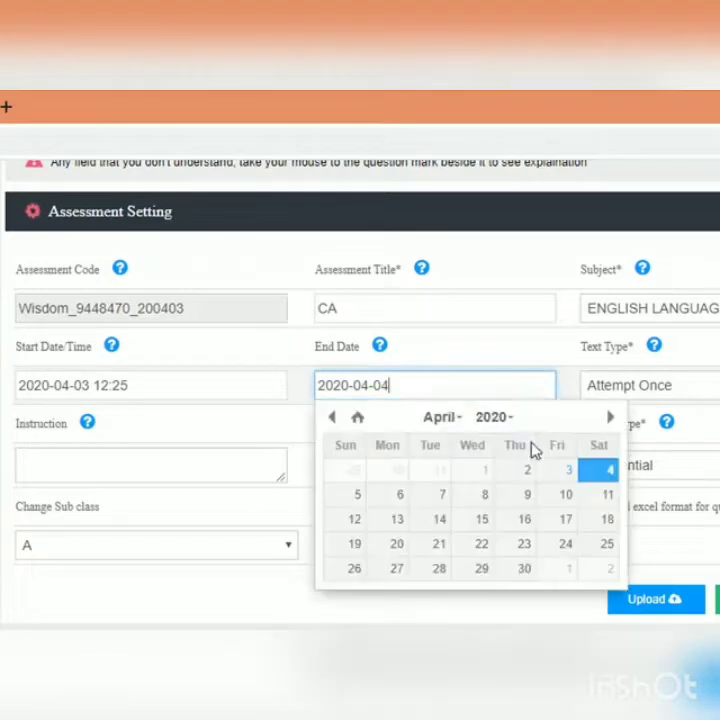
left_click(566, 494)
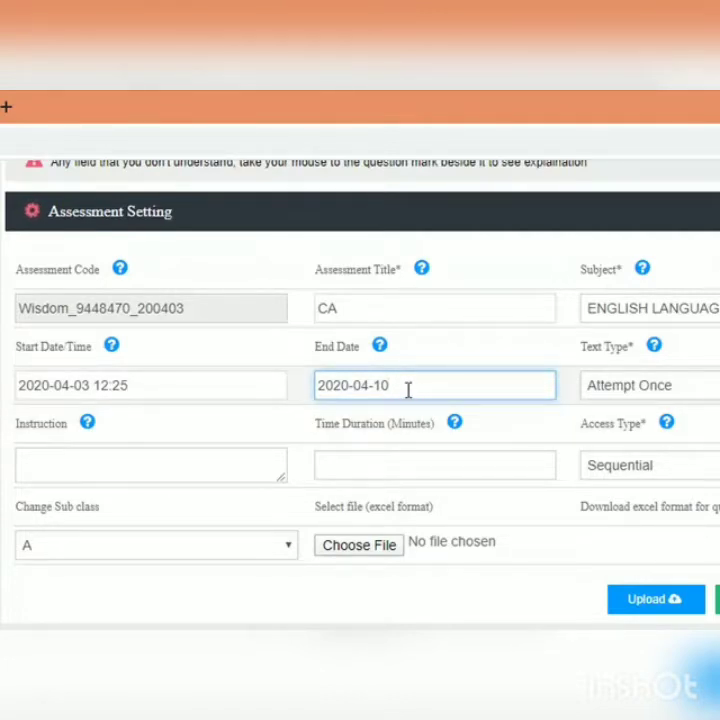
Choose Attempt Once as the text type and enter the instruction "Answer all Questions".
left_click(630, 388)
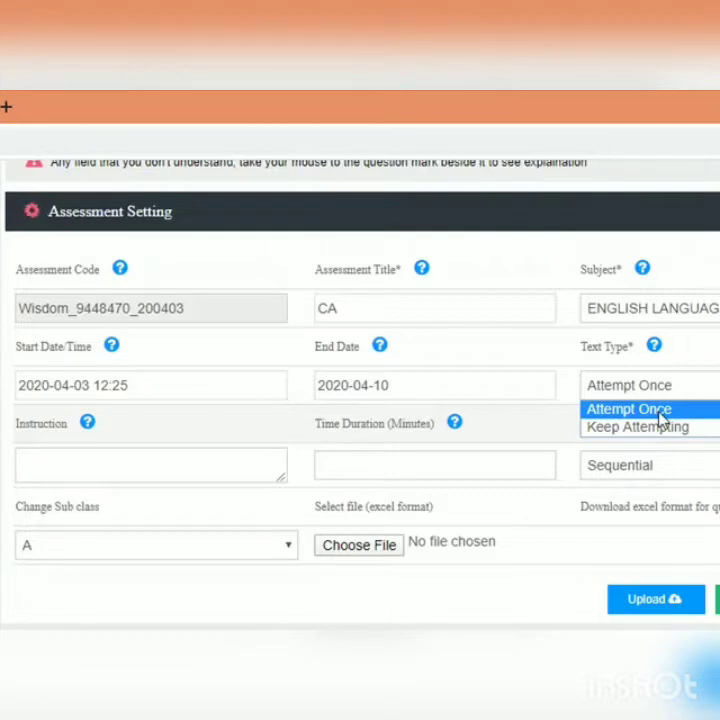
left_click(659, 412)
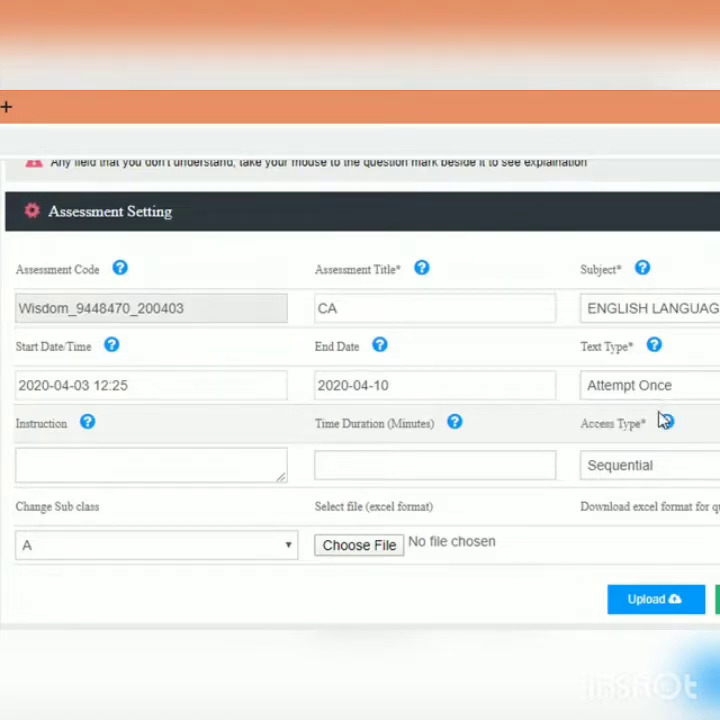
left_click(214, 467)
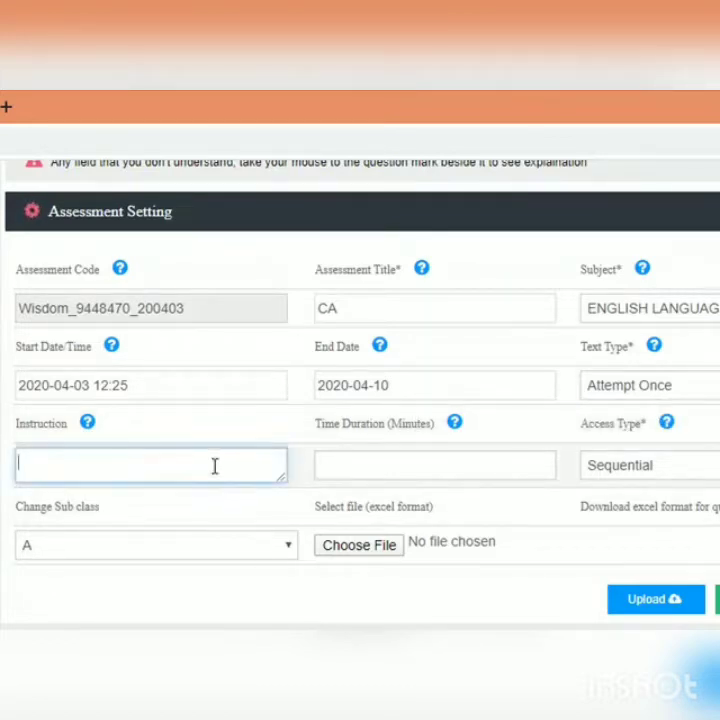
type("A")
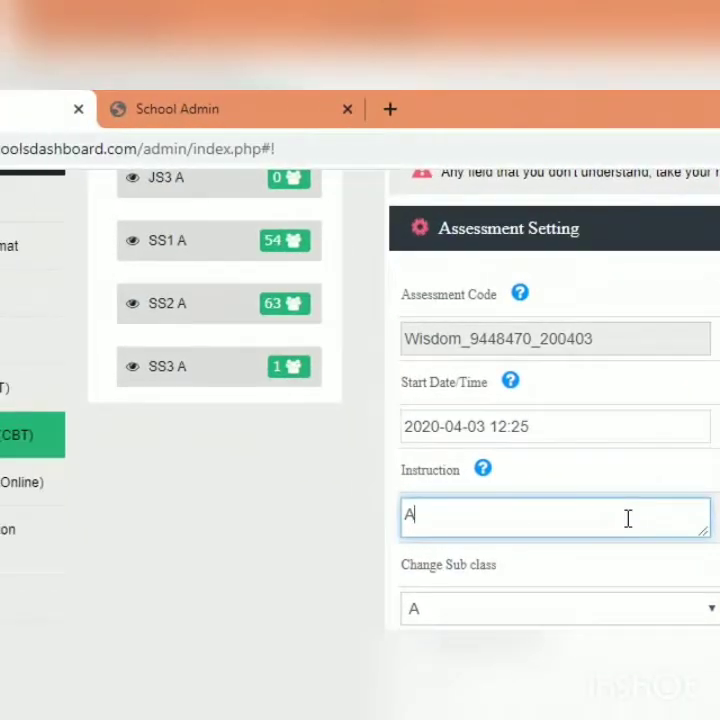
type("nswer al")
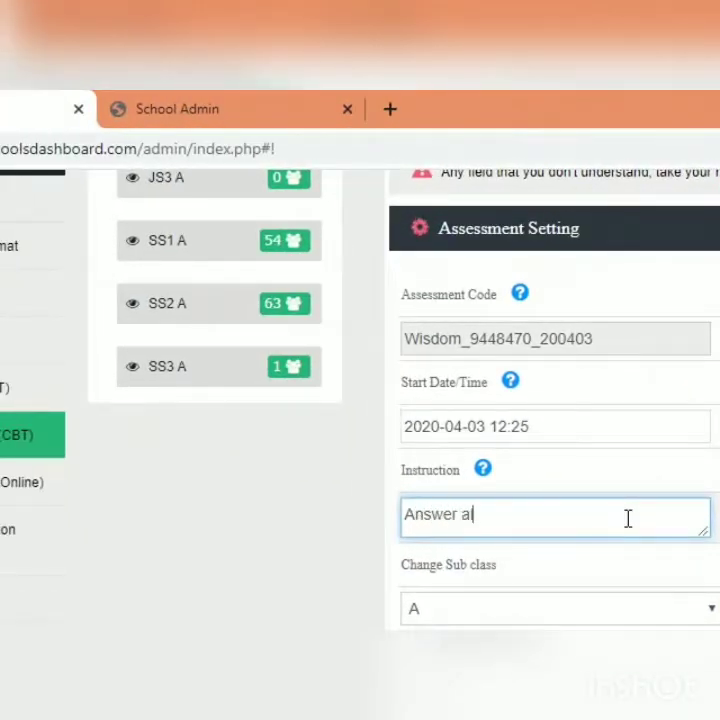
type("l Quest")
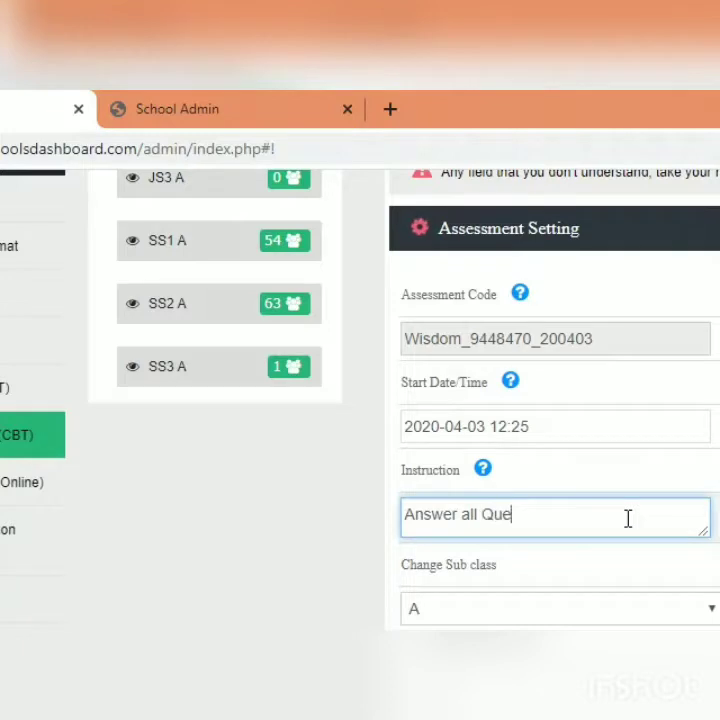
type("ions")
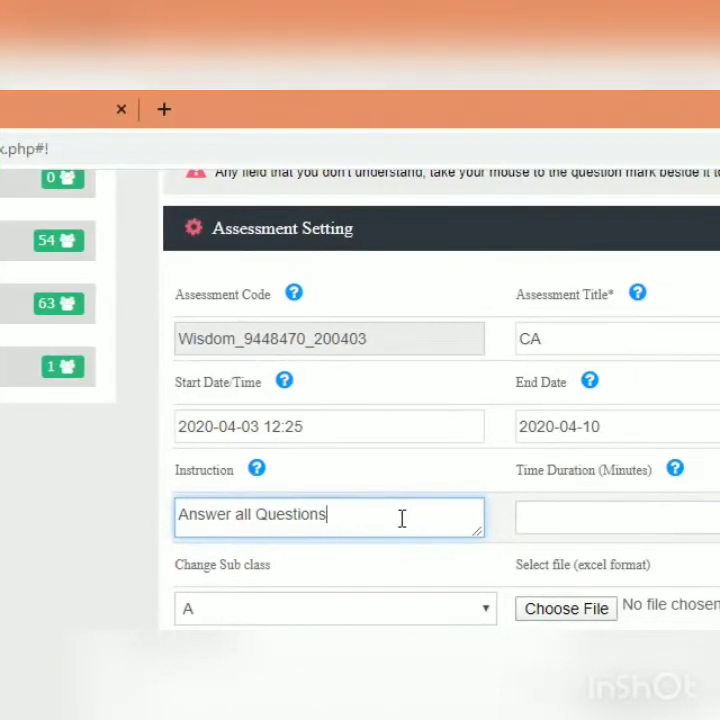
Enter a time duration of 30min and keep the access type as Sequential.
left_click(617, 514)
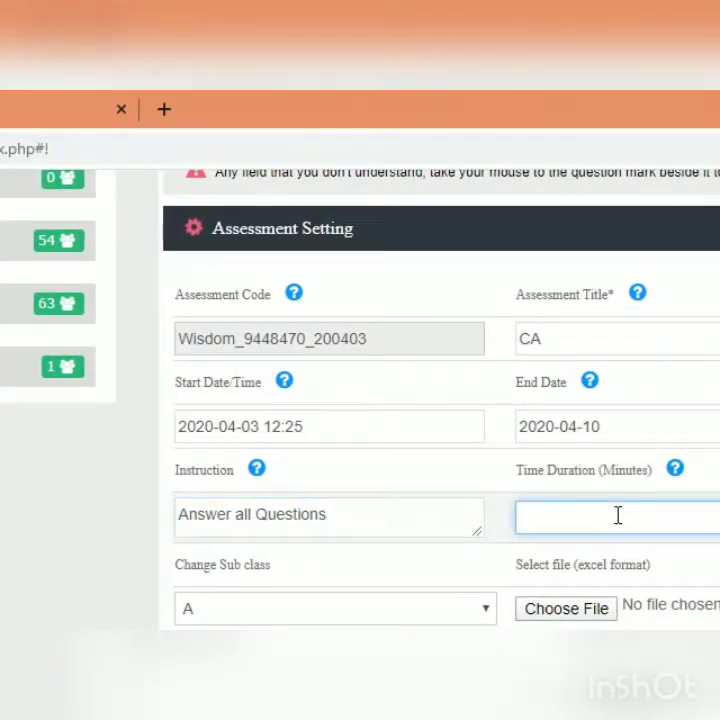
type("30min")
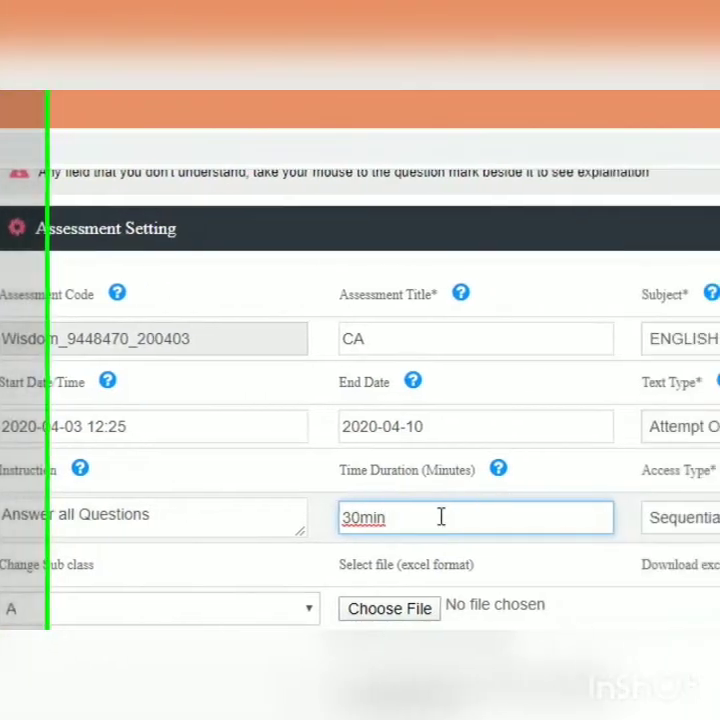
left_click(640, 520)
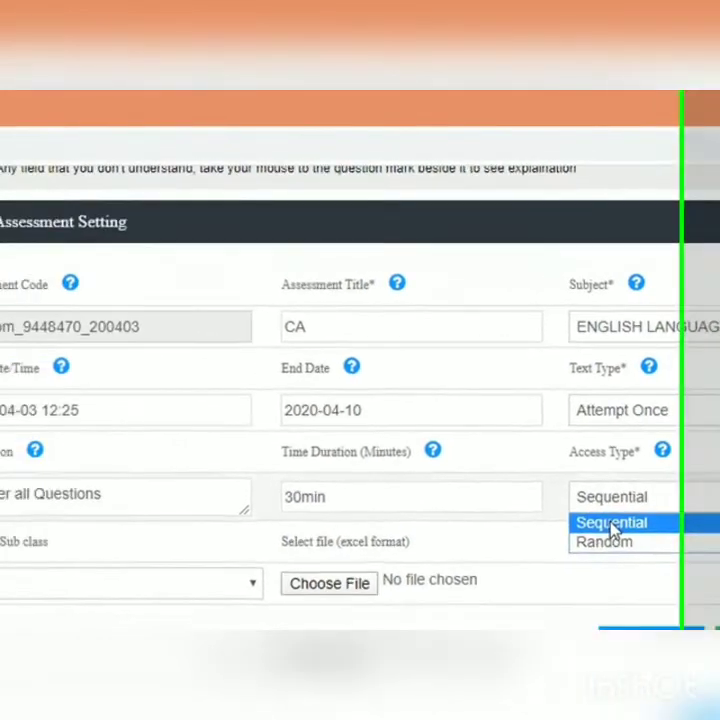
left_click(457, 547)
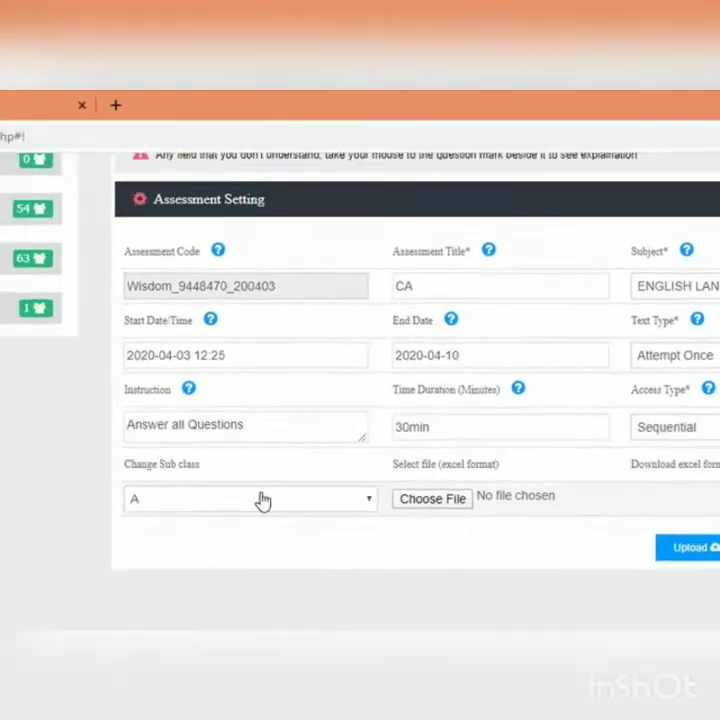
Try All Sub Class as the assessment's sub class and return the choice to A.
left_click(262, 500)
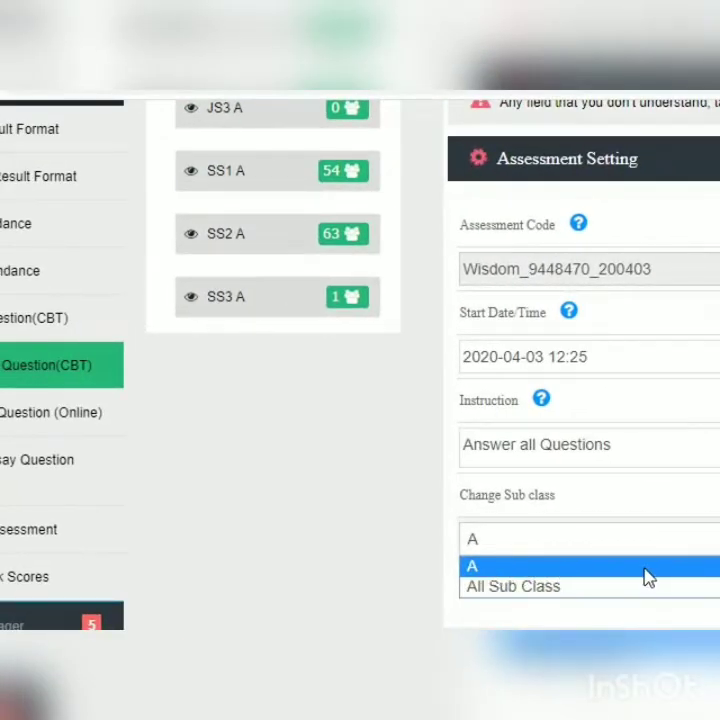
left_click(547, 590)
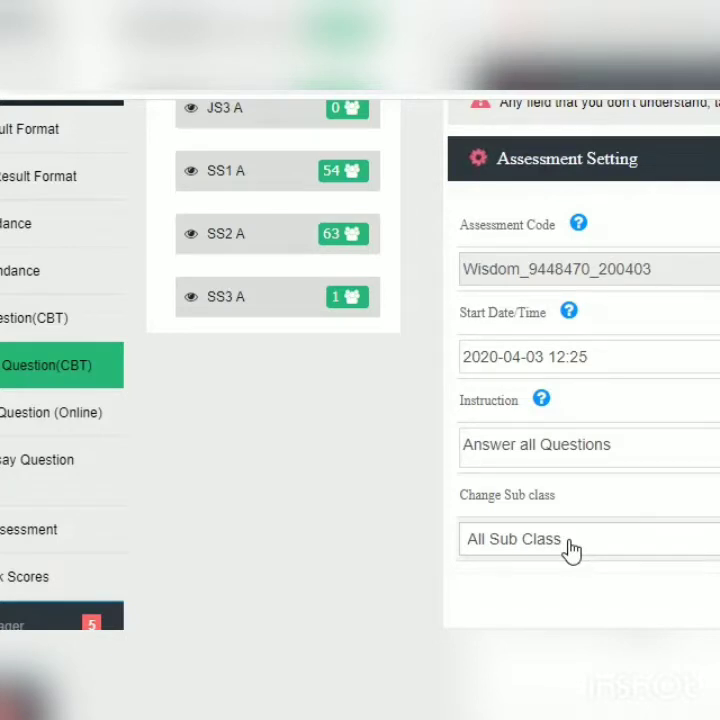
left_click(571, 549)
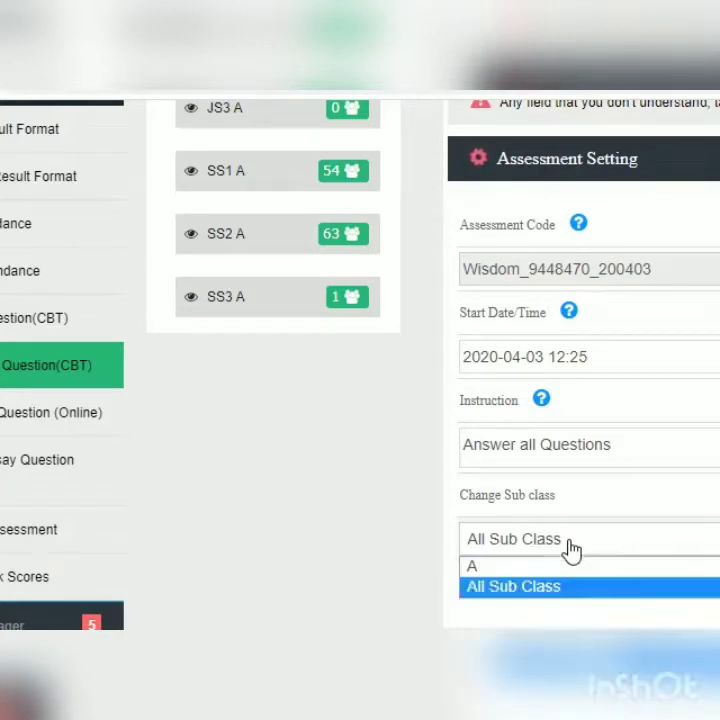
left_click(557, 588)
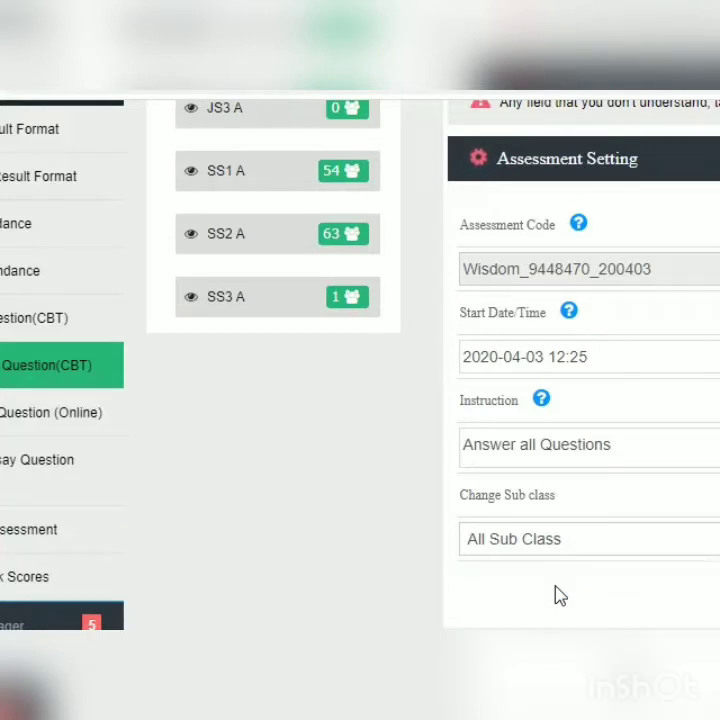
left_click(622, 550)
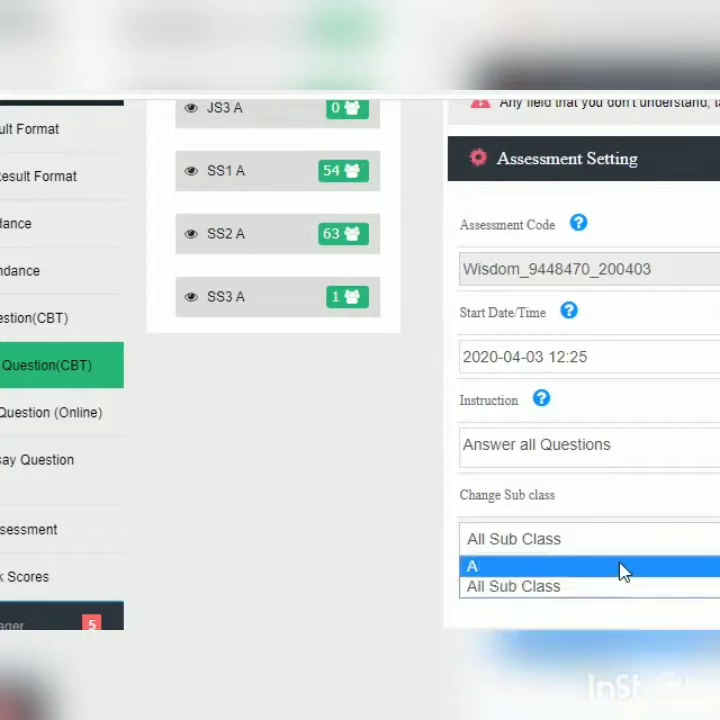
left_click(620, 566)
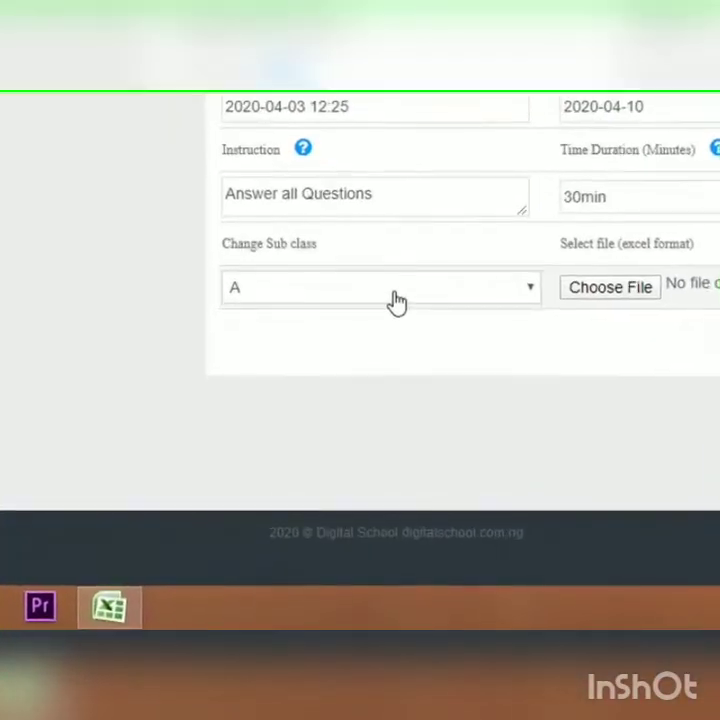
Switch to Microsoft Excel to view the question layout in the english jss 1A workbook.
left_click_drag(620, 355, 409, 416)
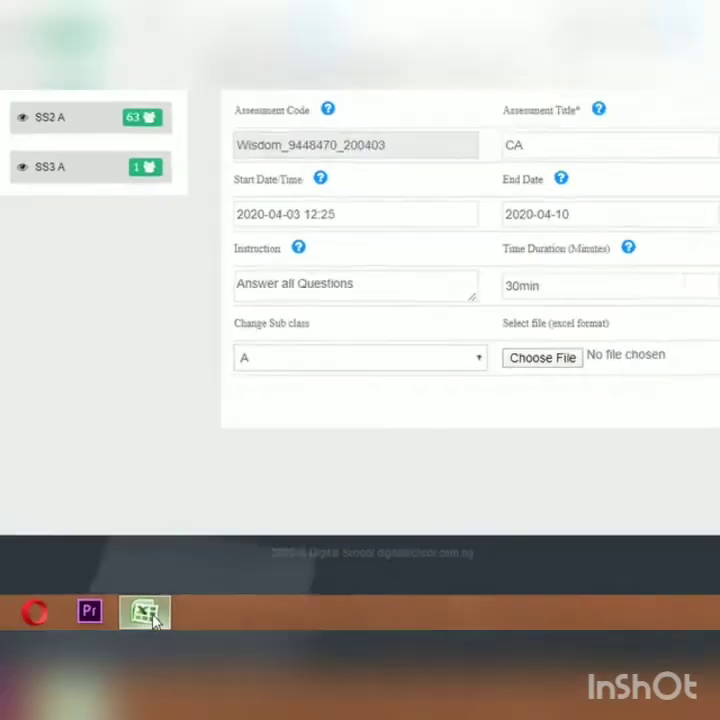
left_click(116, 612)
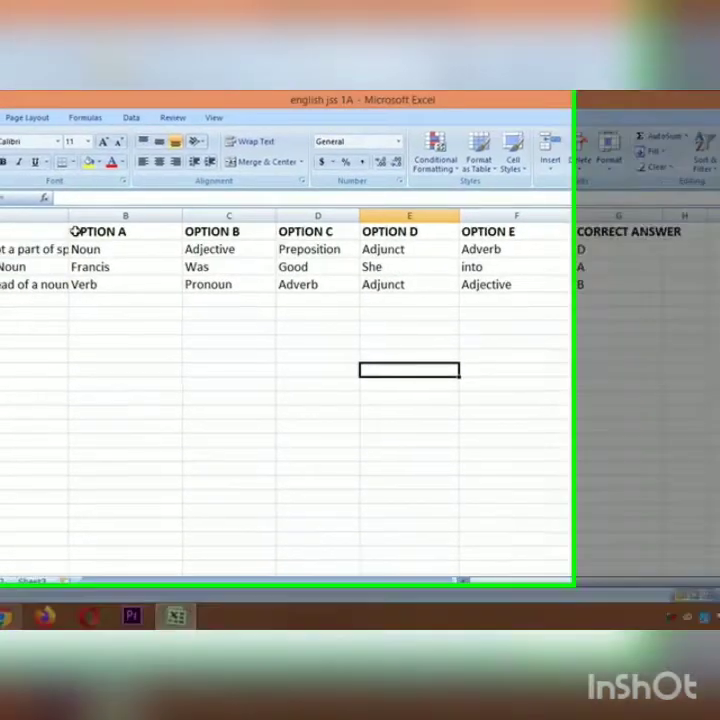
Widen the QUESTION and CORRECT ANSWER columns to fit their text, and examine the headers from QUESTION through OPTION E.
left_click_drag(67, 215, 108, 231)
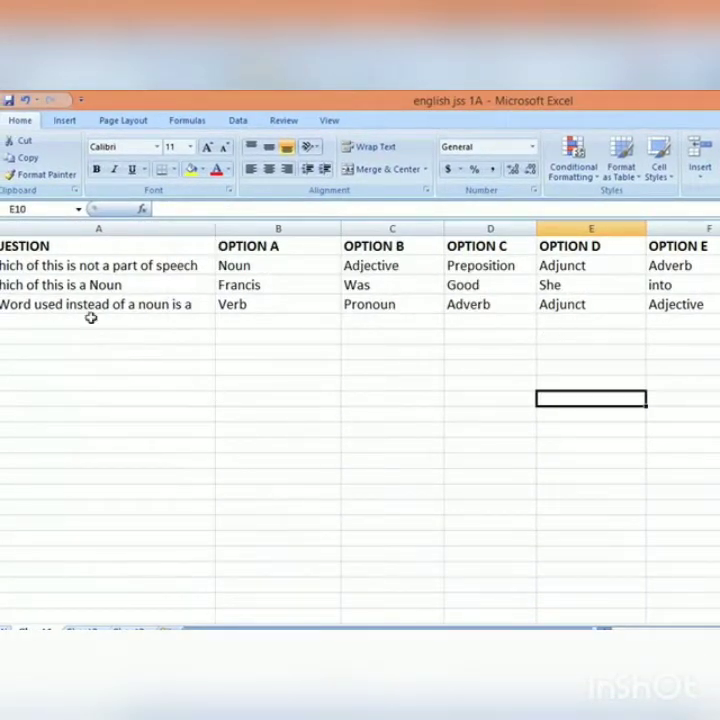
left_click(50, 246)
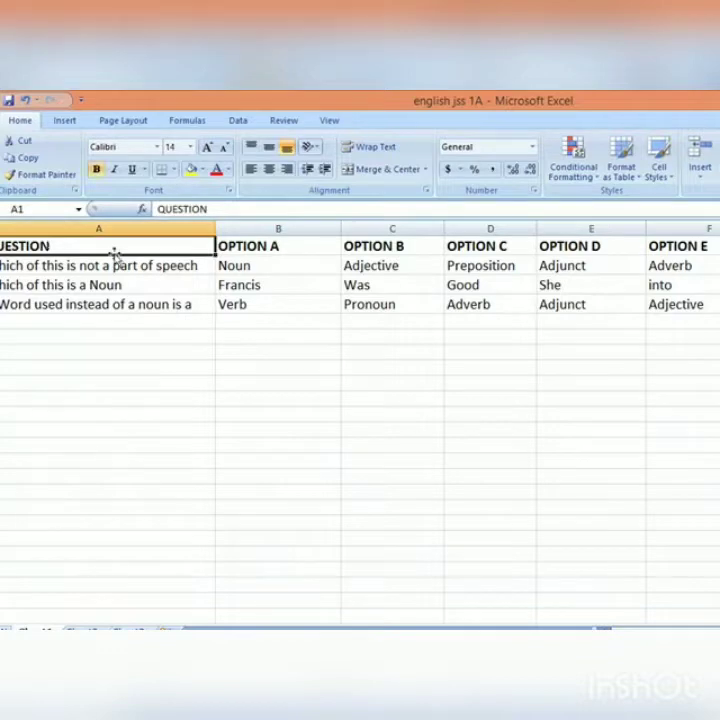
left_click(252, 247)
left_click(395, 252)
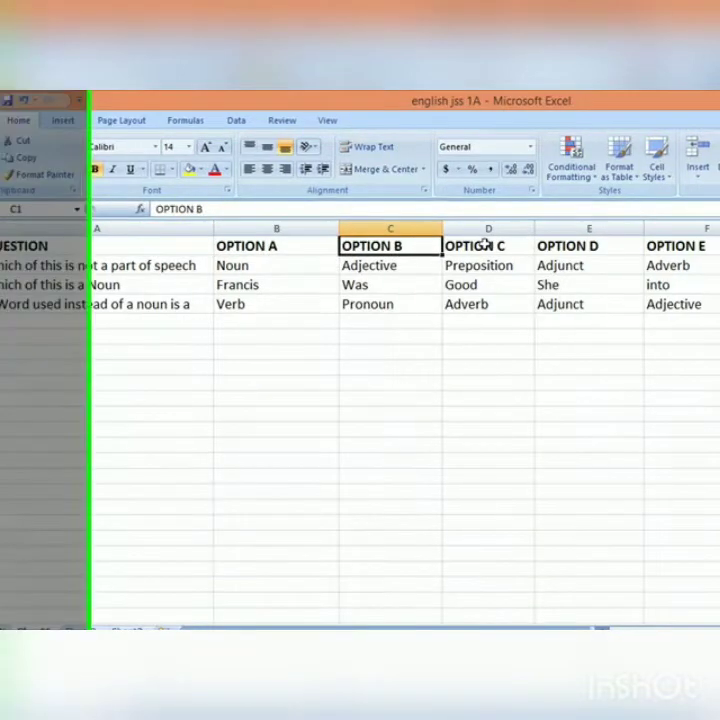
left_click(478, 246)
left_click(575, 246)
left_click(543, 229)
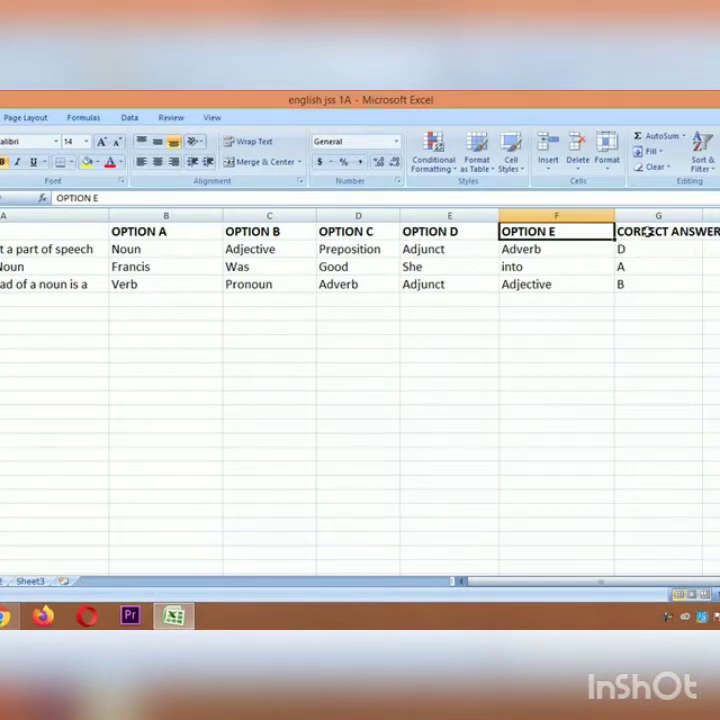
double_click(702, 216)
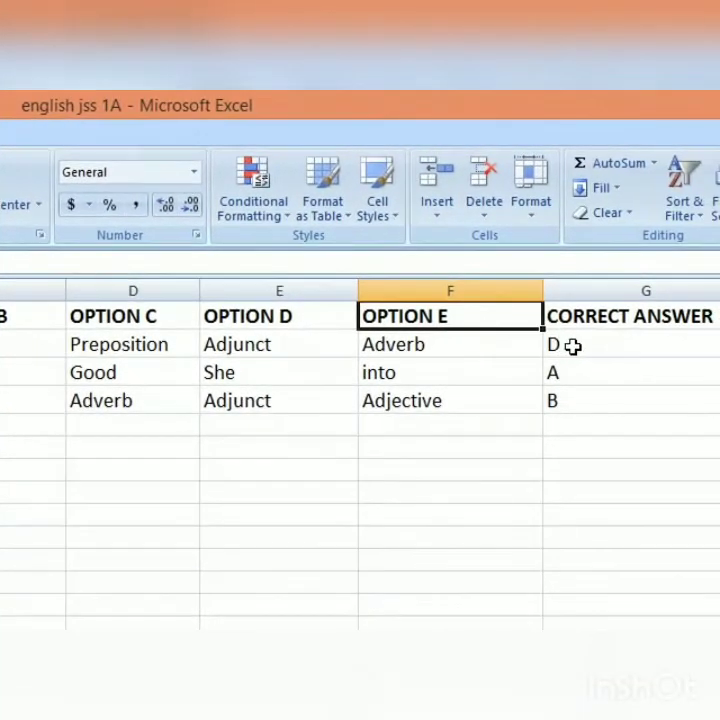
Compare the first question's entry under CORRECT ANSWER with its text under OPTION D.
left_click(572, 346)
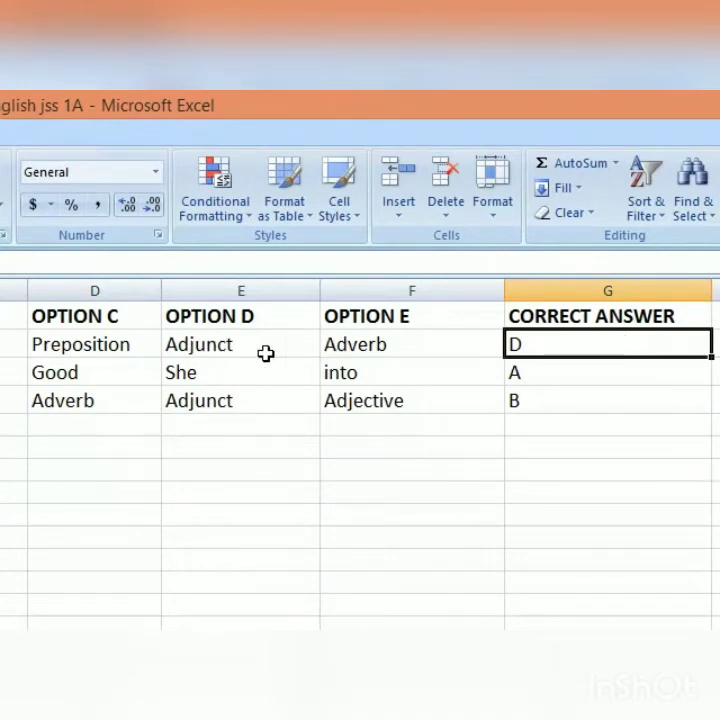
left_click(246, 345)
left_click(518, 345)
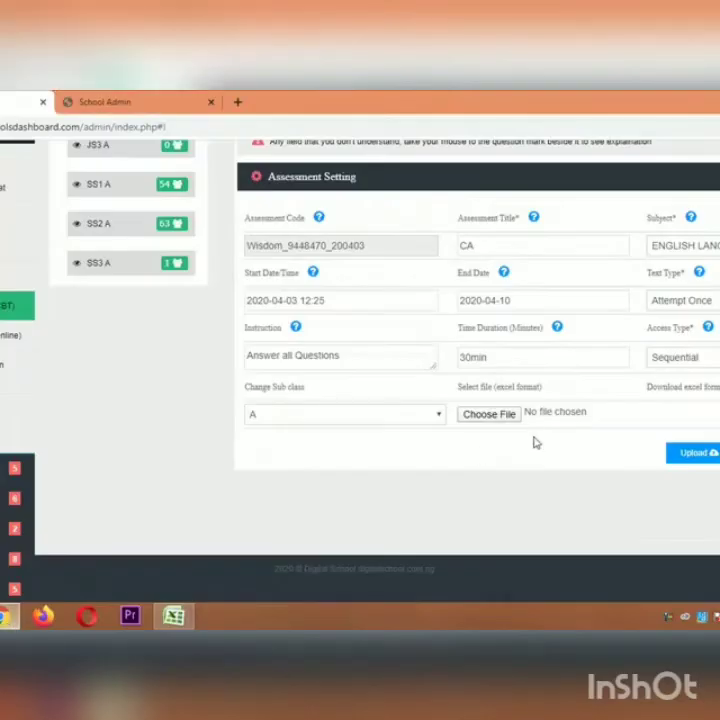
Select the english jss 1A workbook from the Documents library as the assessment's question file and upload it.
left_click(500, 418)
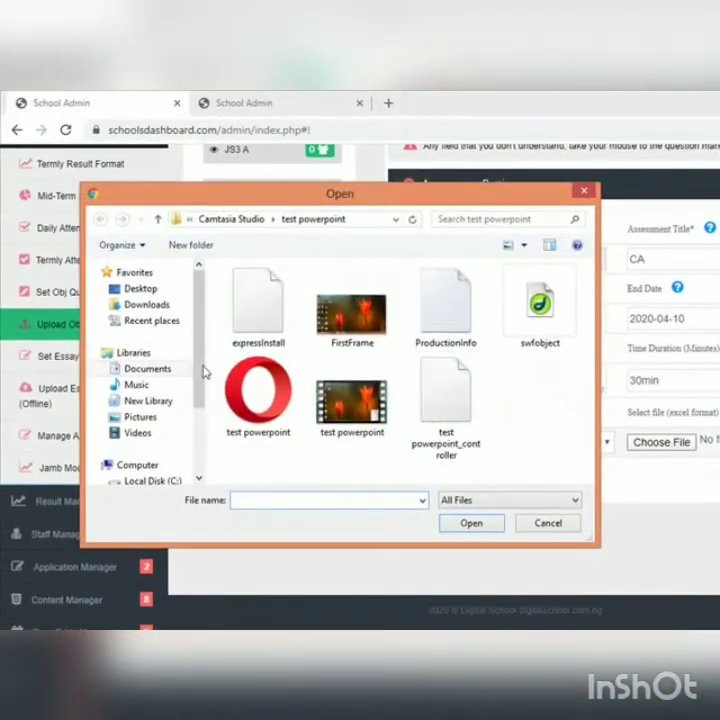
left_click(160, 369)
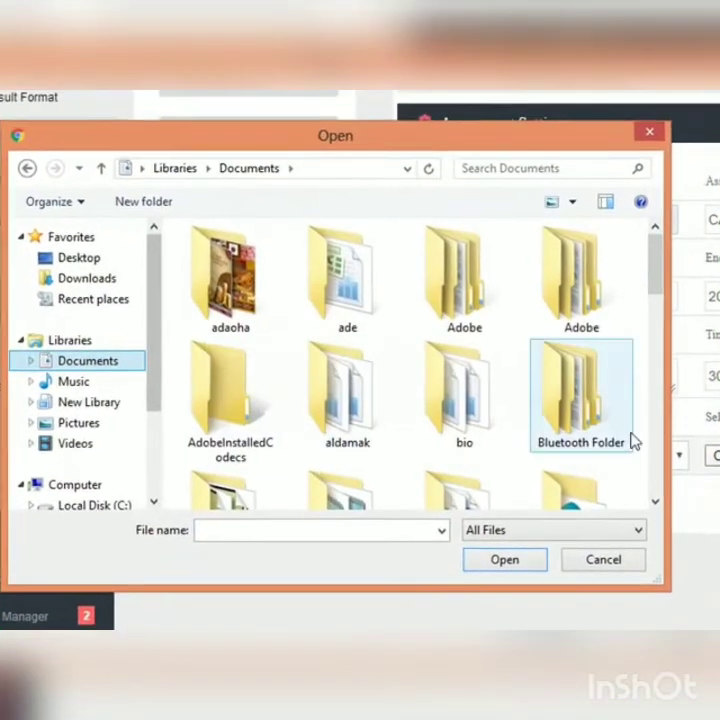
left_click_drag(656, 286, 680, 447)
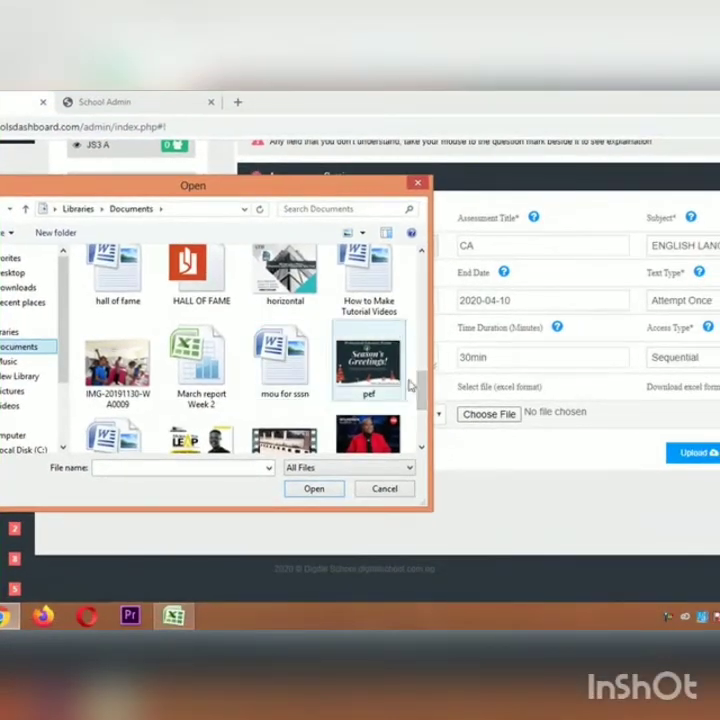
left_click_drag(426, 393, 425, 366)
left_click(102, 298)
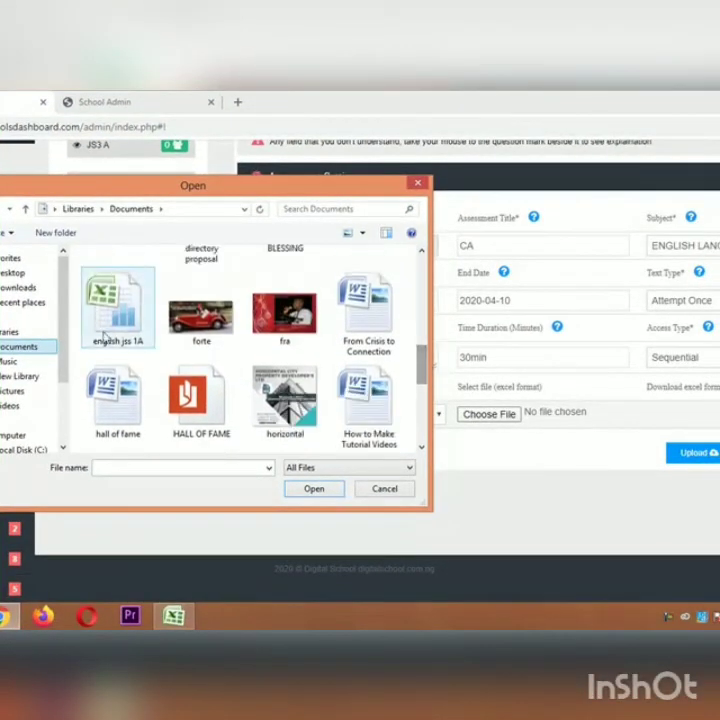
left_click(330, 490)
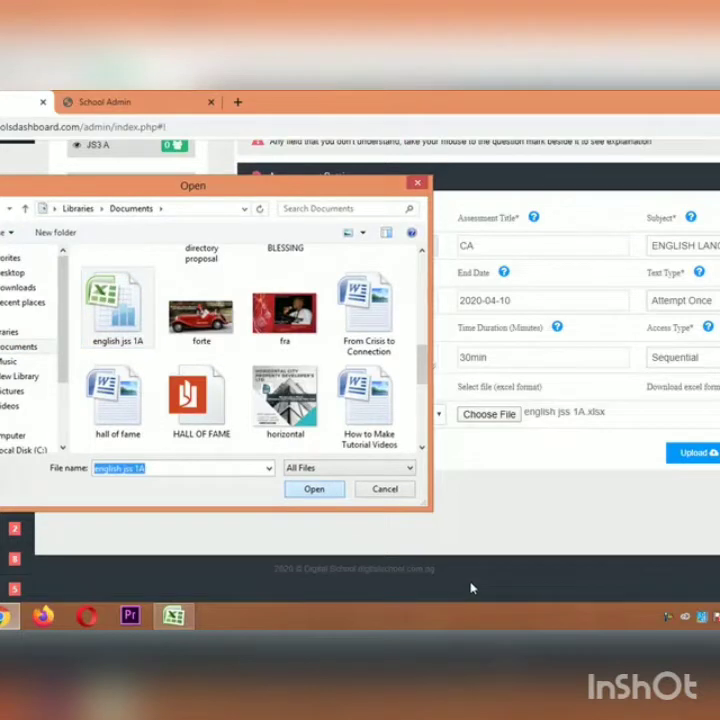
left_click(705, 453)
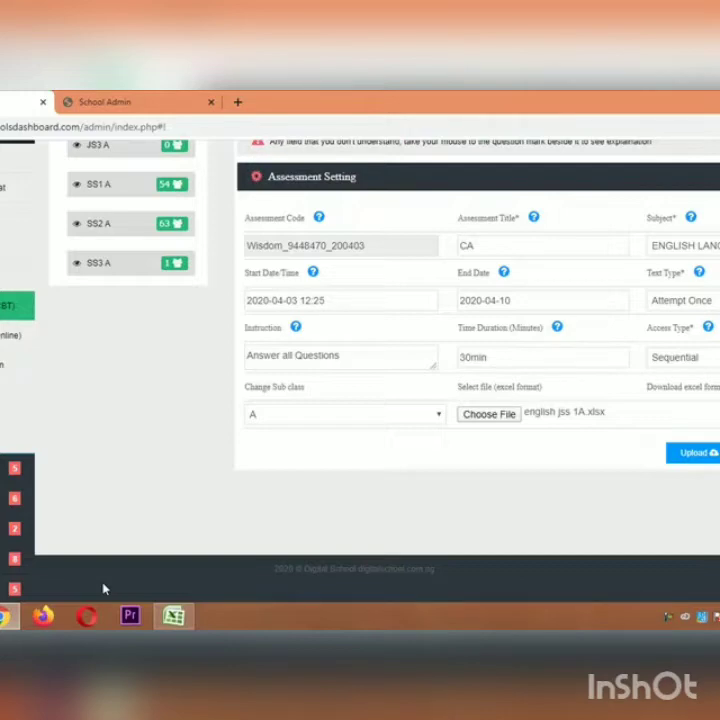
Switch to the Student Login page and try to log in with the student's admission number and account password.
left_click(167, 107)
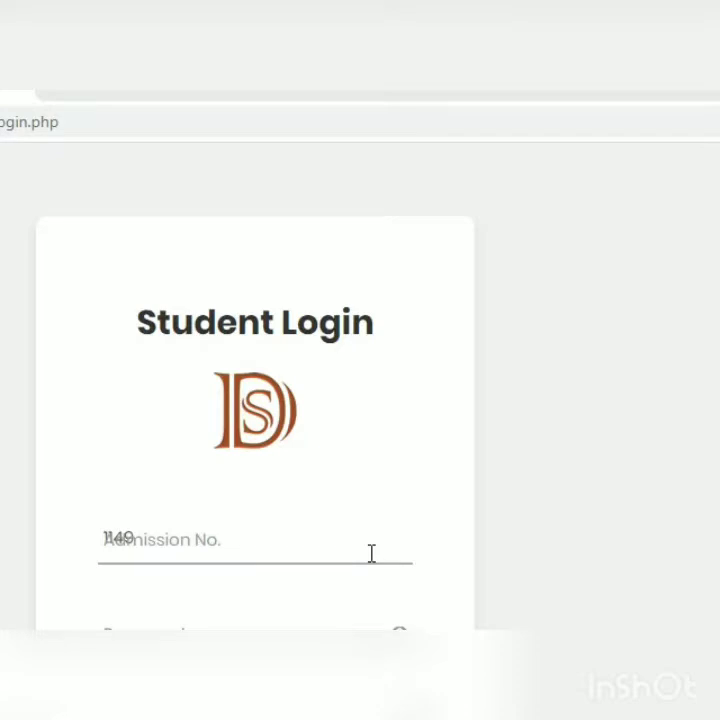
left_click(173, 530)
key("BackSpace")
key("BackSpace")
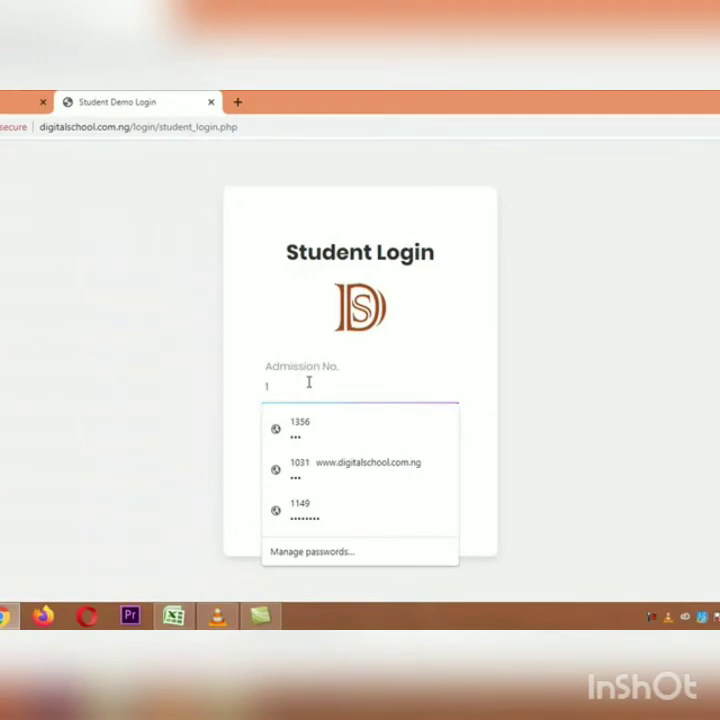
type("5")
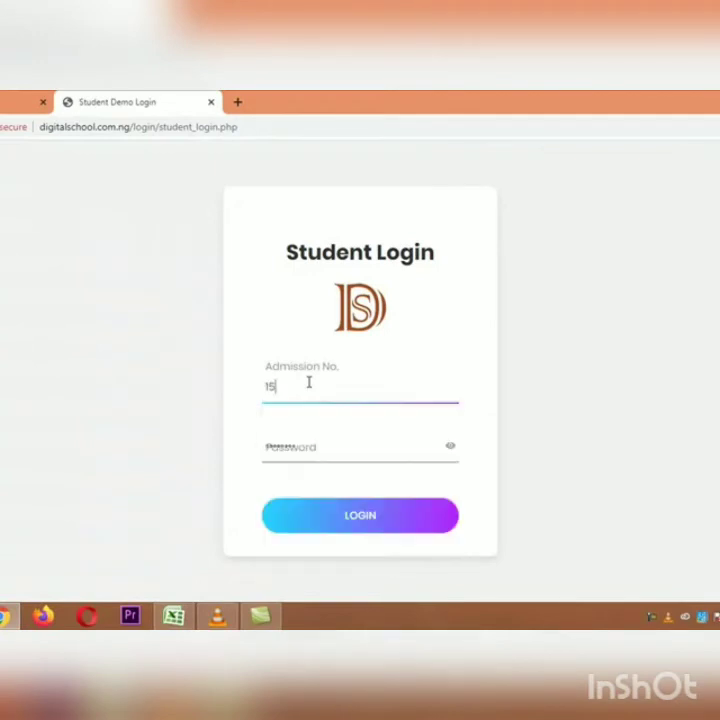
type("359")
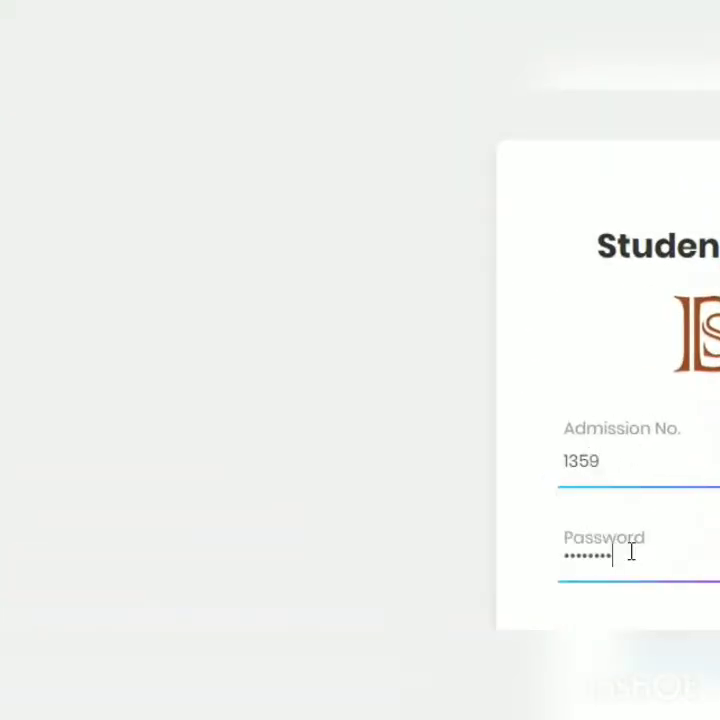
double_click(631, 551)
type("***")
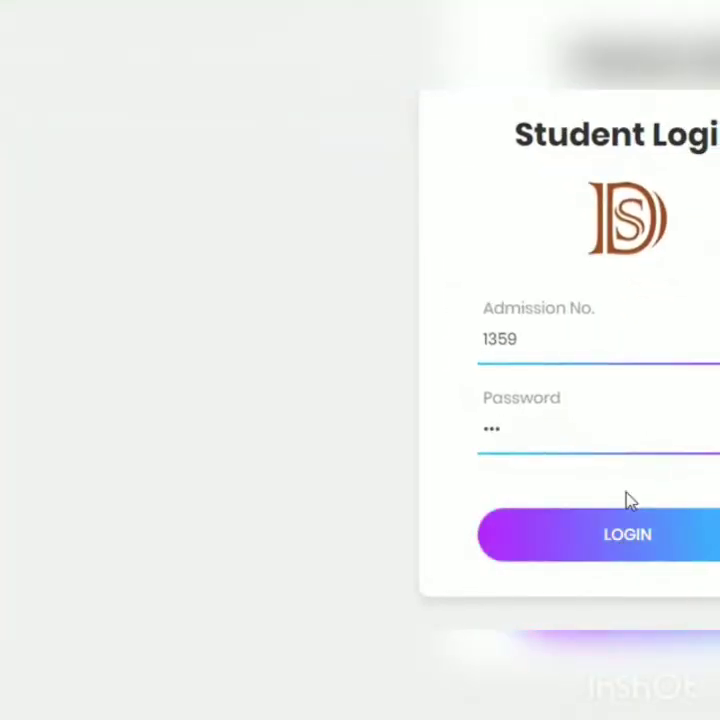
left_click(640, 539)
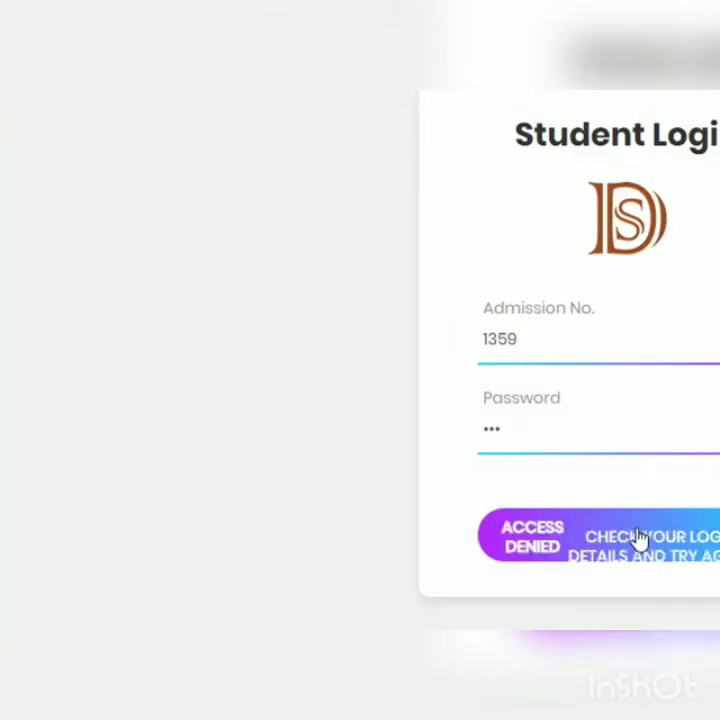
Correct the student's admission number, fill in the saved account password and log in to the student portal.
left_click(541, 338)
key("BackSpace")
type("6")
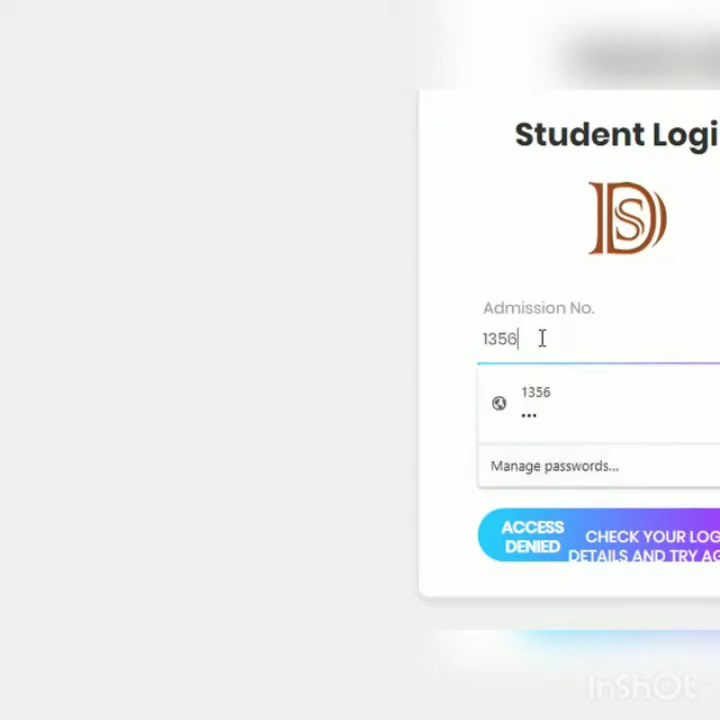
left_click(604, 402)
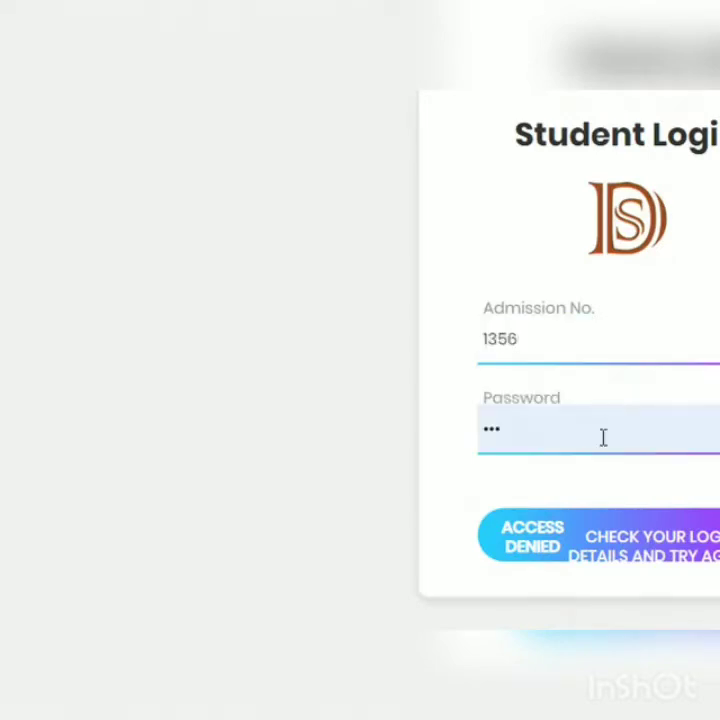
left_click(632, 545)
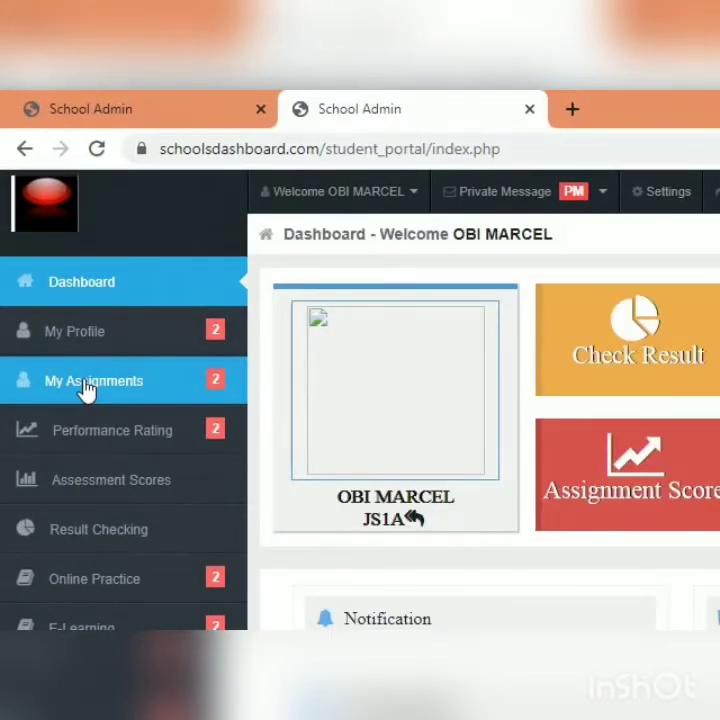
Open the student's list of all assignments and start the ENGLISH LANGUAGE CA computer-based test.
left_click(87, 386)
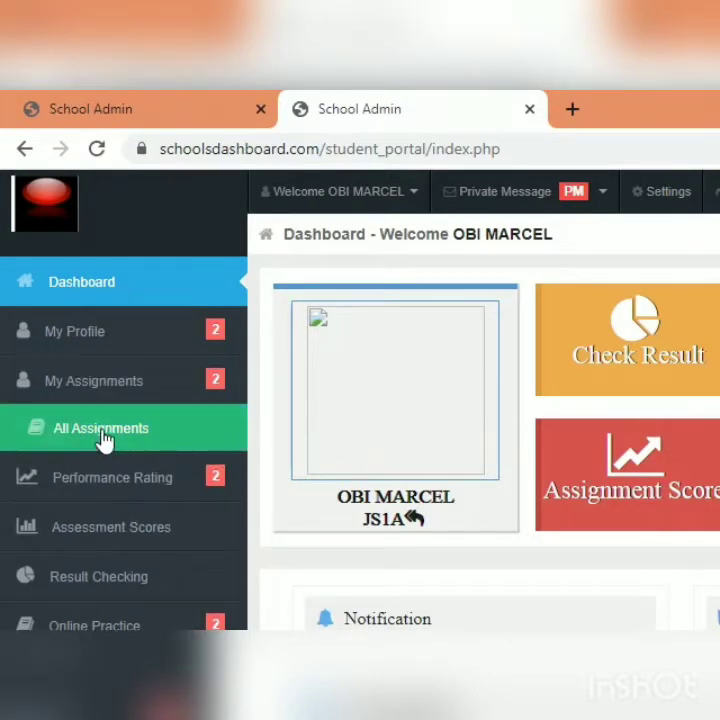
left_click(104, 440)
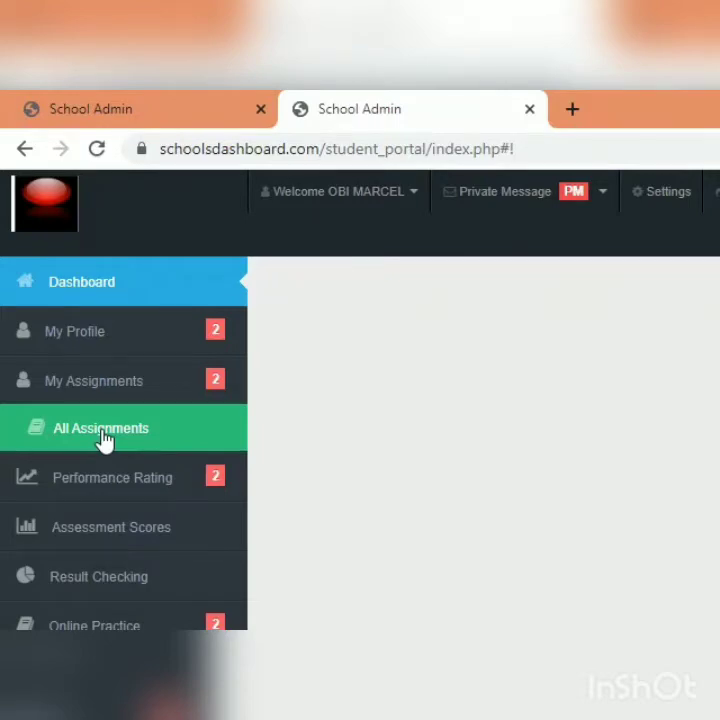
left_click(104, 432)
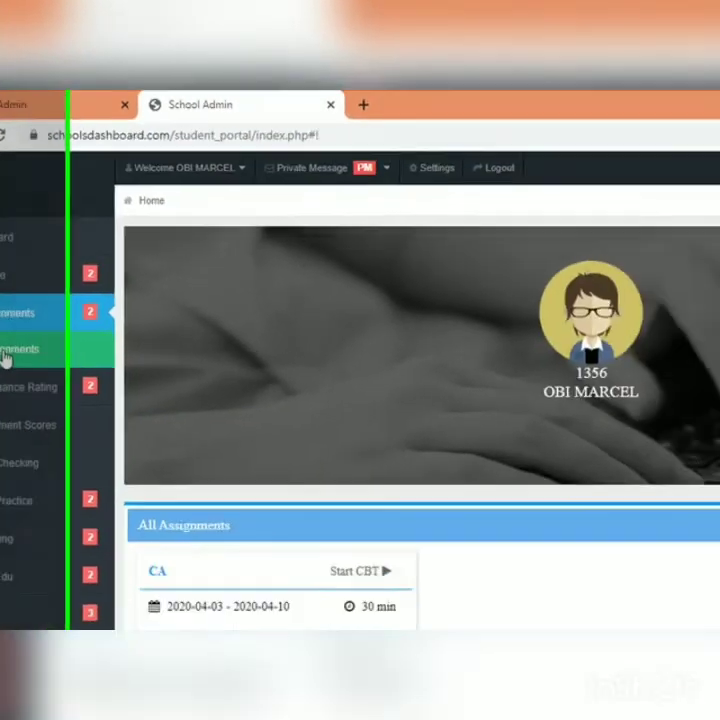
scroll(658, 512, "down", 2)
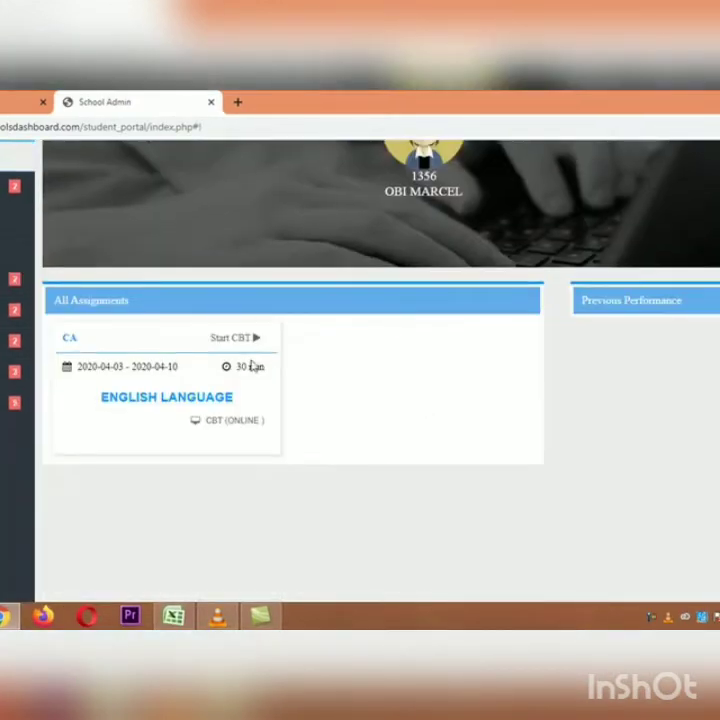
scroll(257, 366, "down", 1)
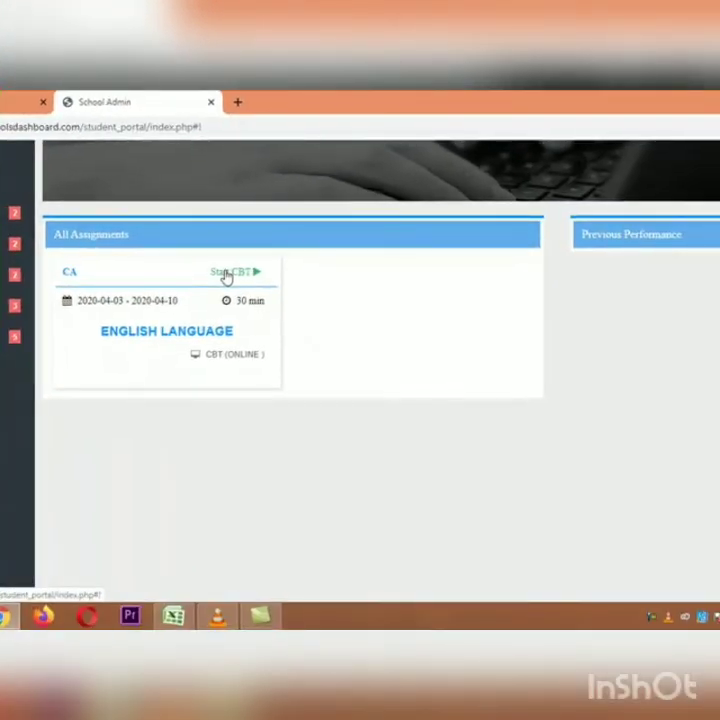
left_click(226, 273)
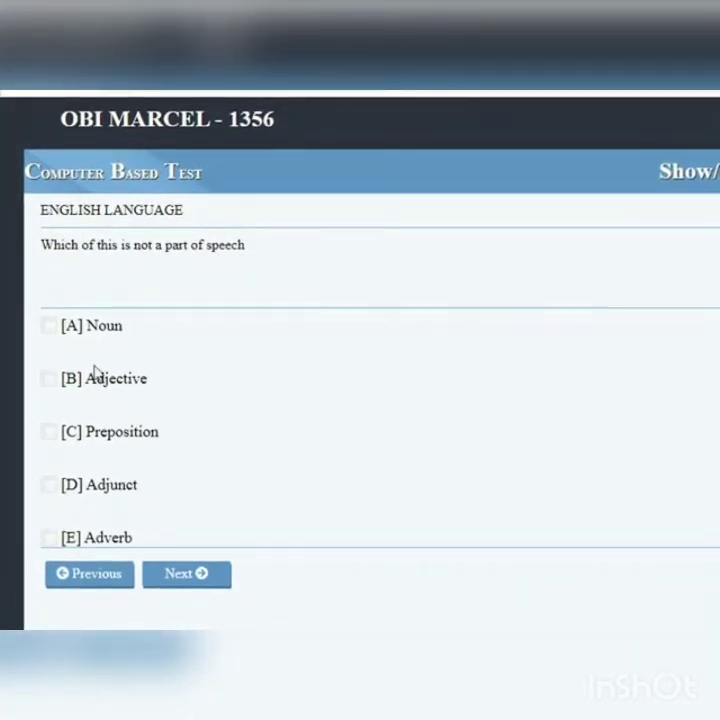
Answer the three test questions with D Adjunct, A Francis and B Pronoun.
left_click(50, 485)
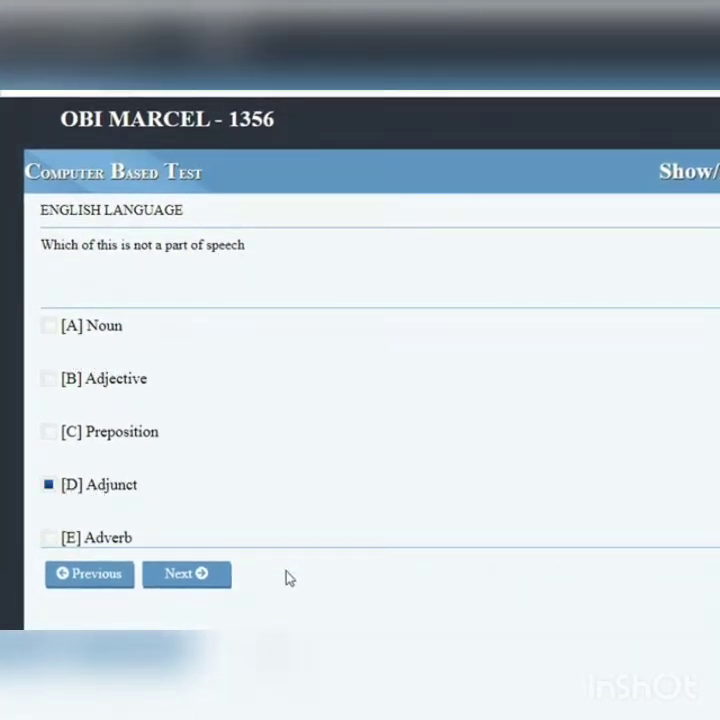
left_click(180, 582)
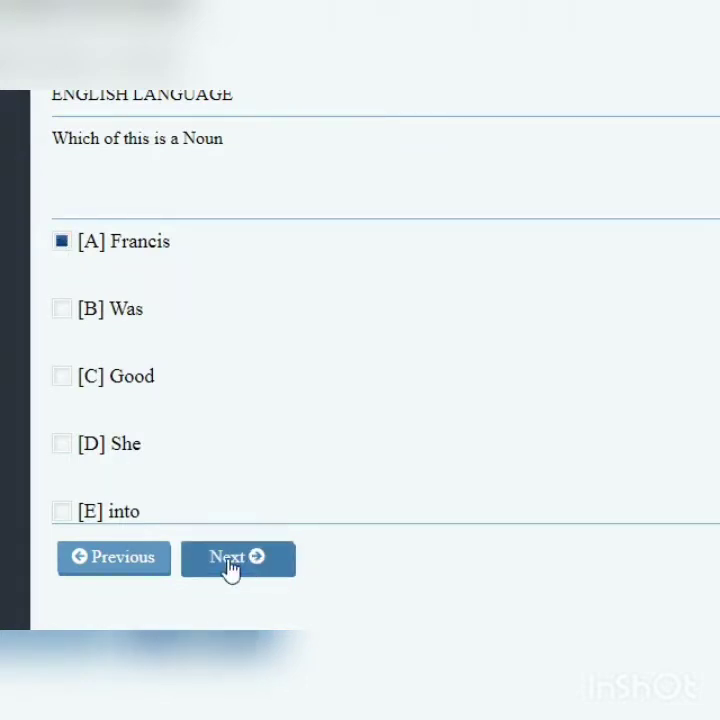
left_click(230, 565)
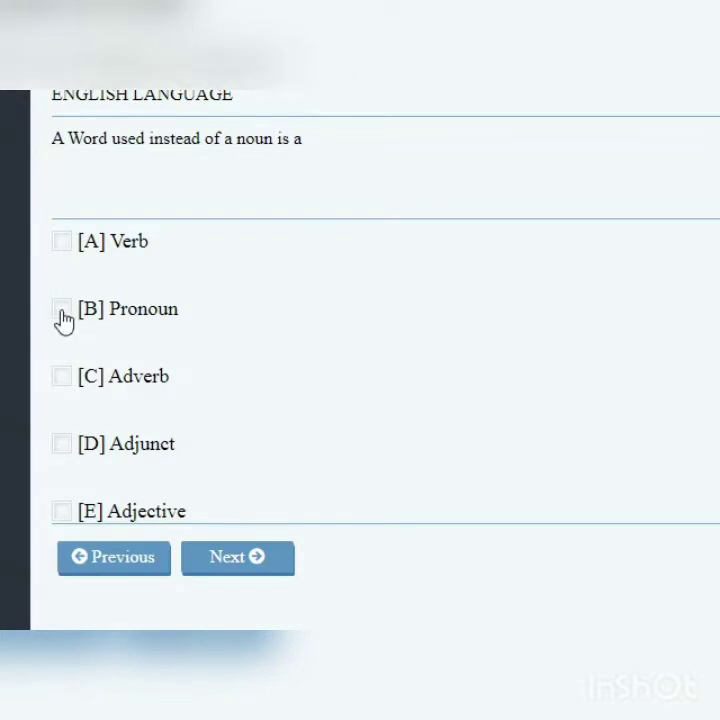
left_click(62, 312)
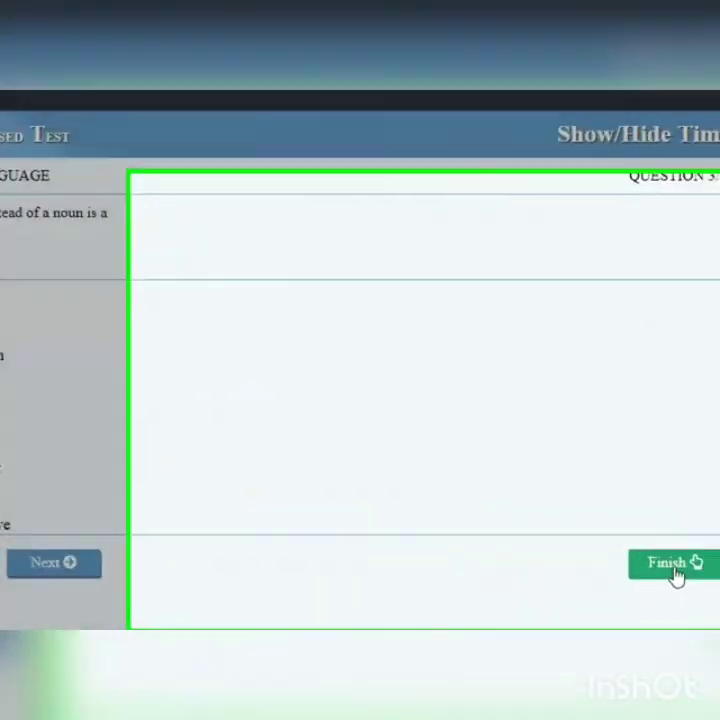
Finish the English Language test, confirm its submission and dismiss the score notification.
left_click(692, 574)
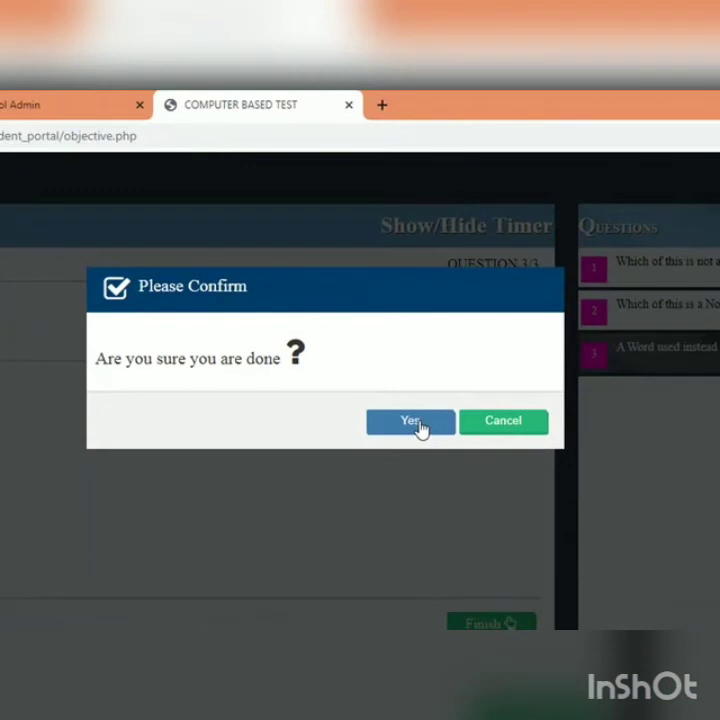
left_click(553, 291)
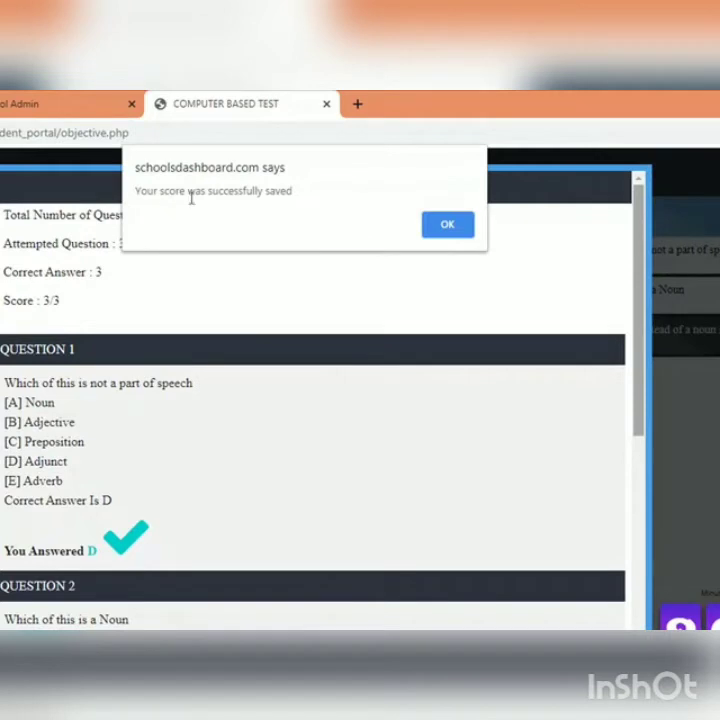
left_click(456, 231)
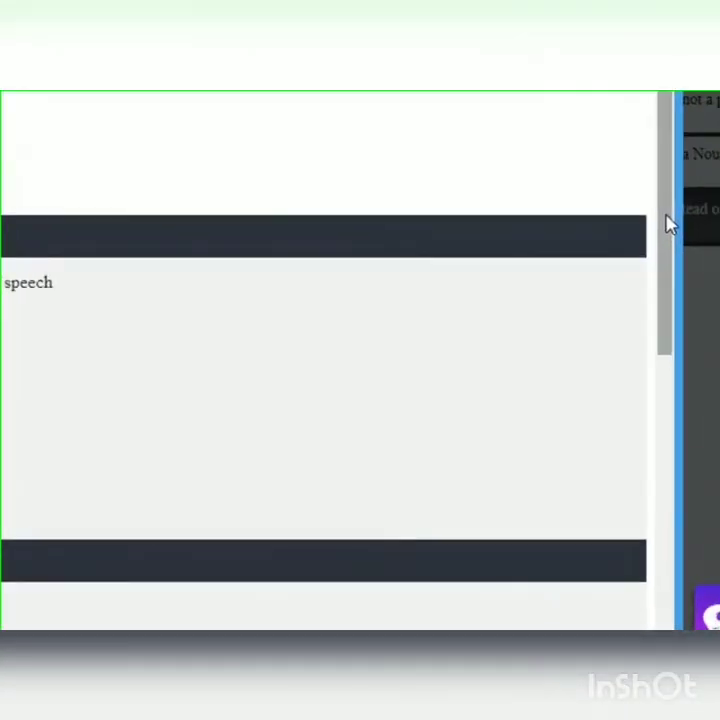
Look through the questions of the submitted English Language test down to the last one.
scroll(658, 298, "down", 5)
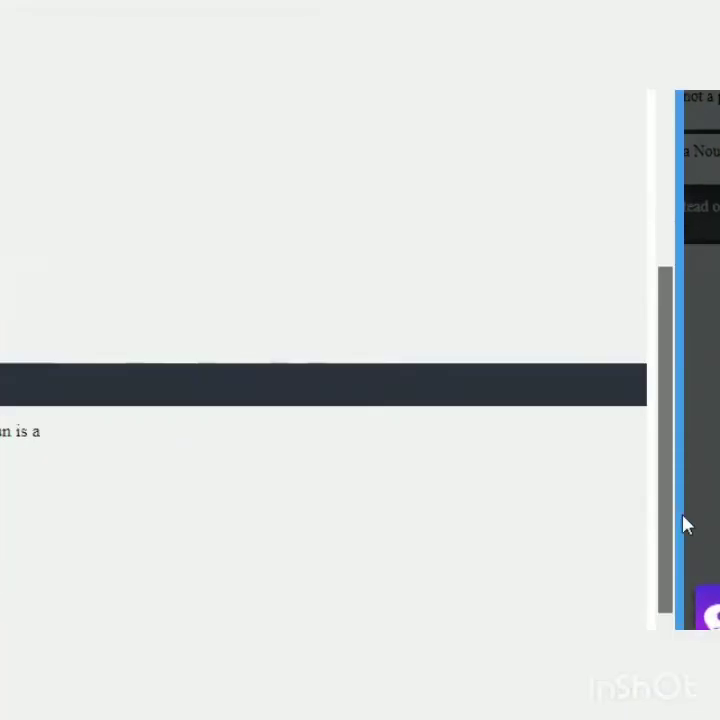
left_click_drag(670, 360, 659, 603)
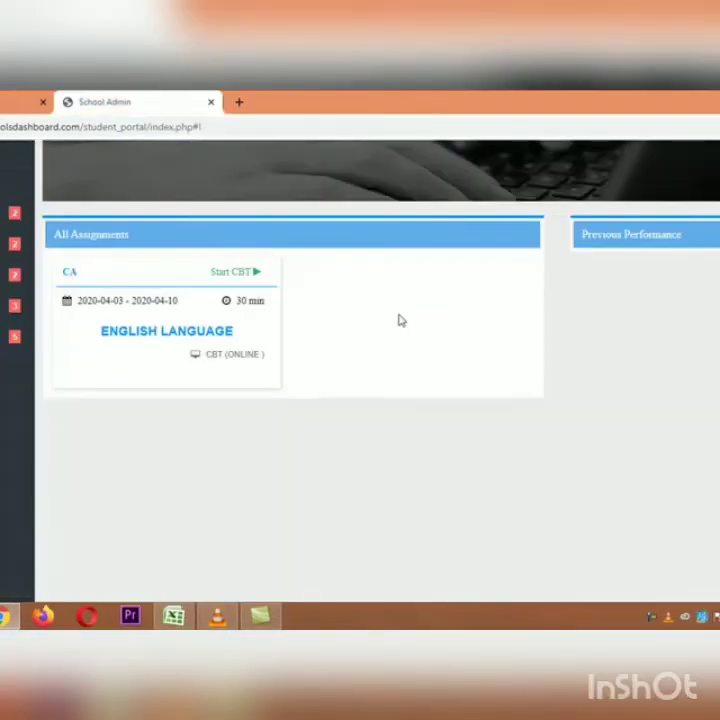
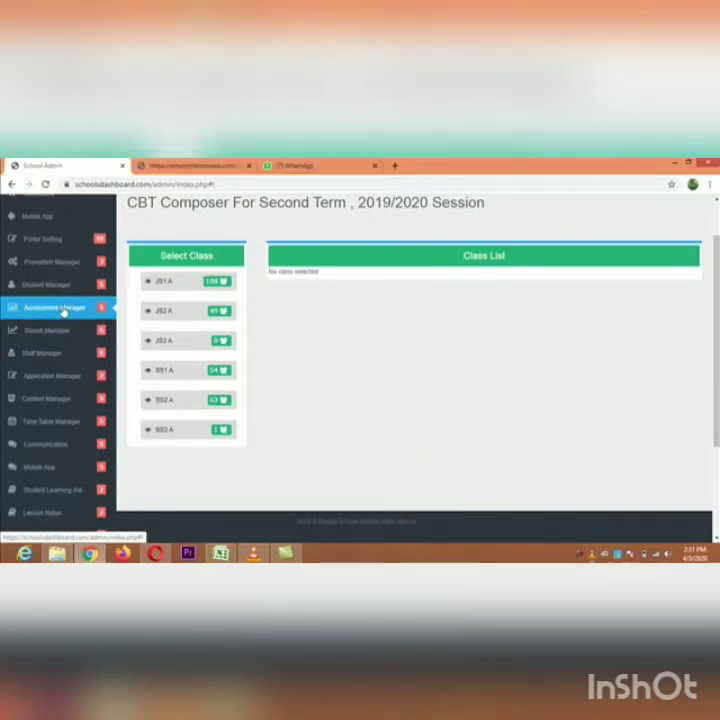
Open the Manage Assessment page for the Secondary section of the Assessment Manager on the admin dashboard.
left_click(65, 309)
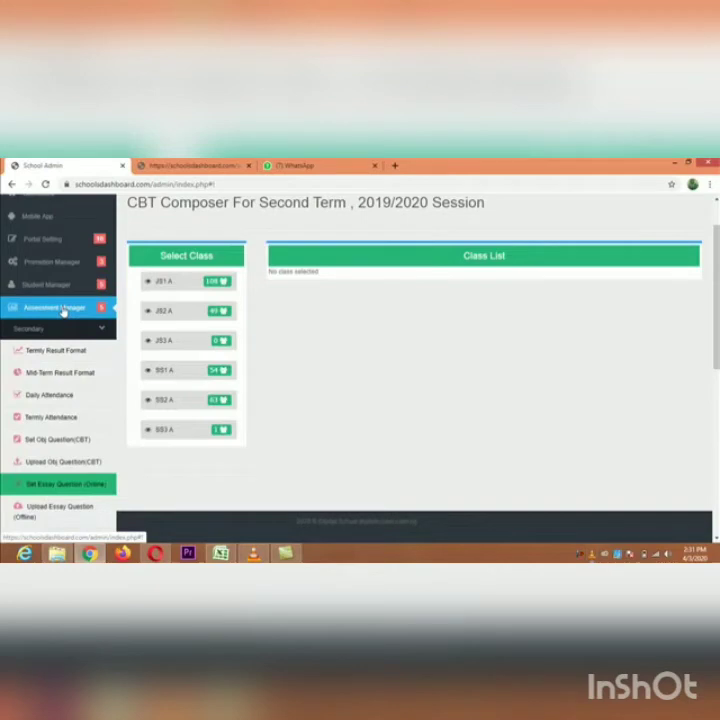
left_click(47, 331)
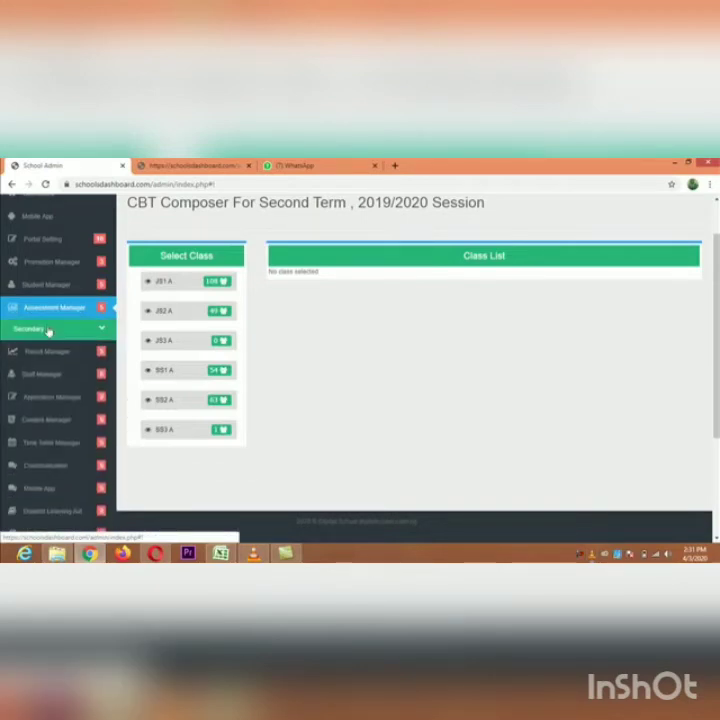
left_click(47, 331)
scroll(47, 331, "down", 4)
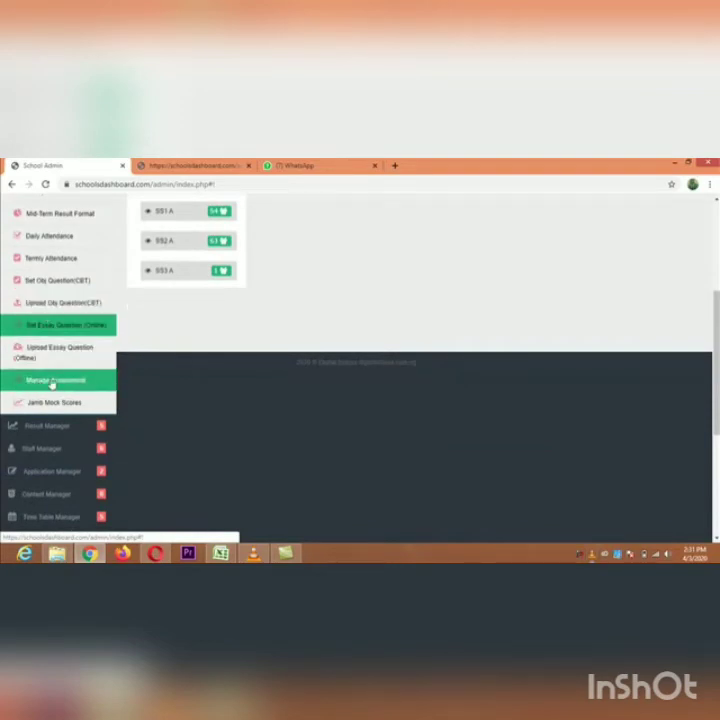
left_click(60, 382)
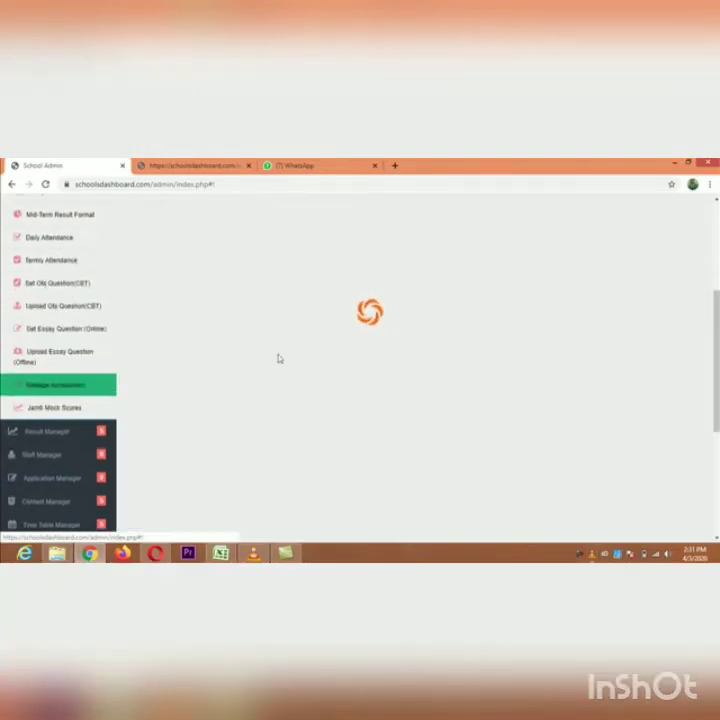
Check the session 2019/2020, term SECOND and class JS1 selections, and list the matching assessments.
scroll(276, 349, "up", 1)
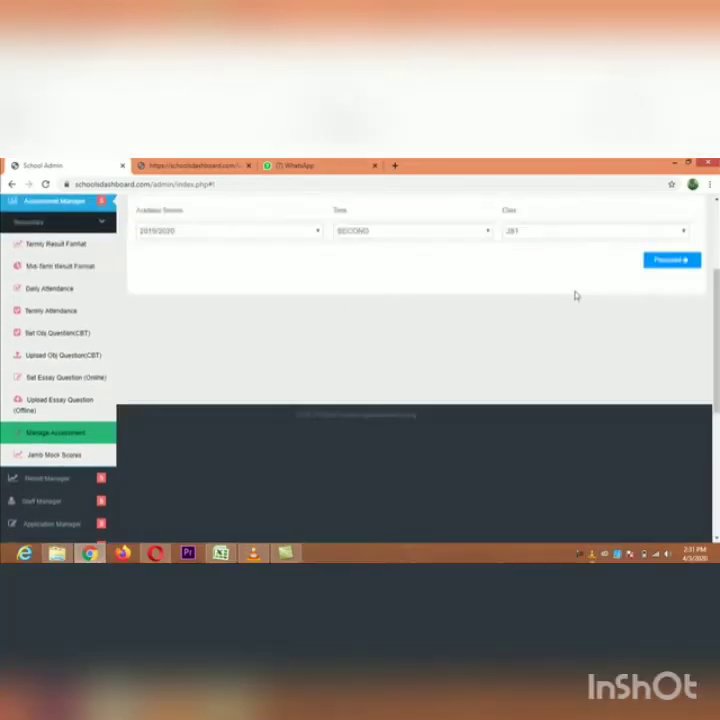
scroll(300, 314, "up", 2)
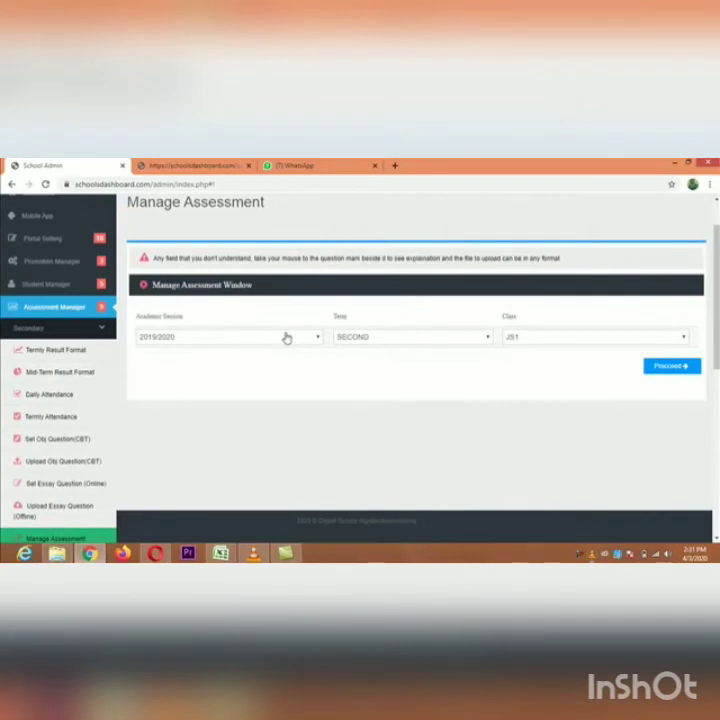
left_click(286, 337)
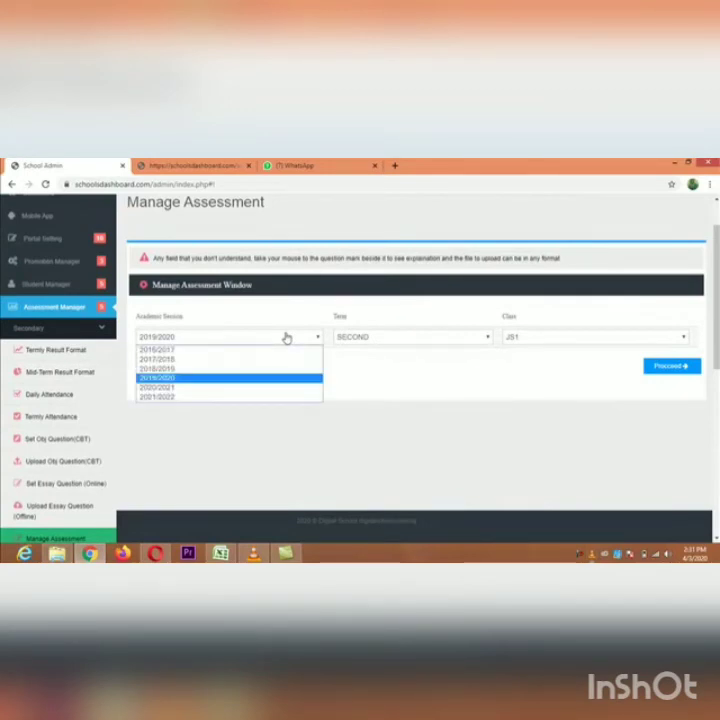
left_click(286, 337)
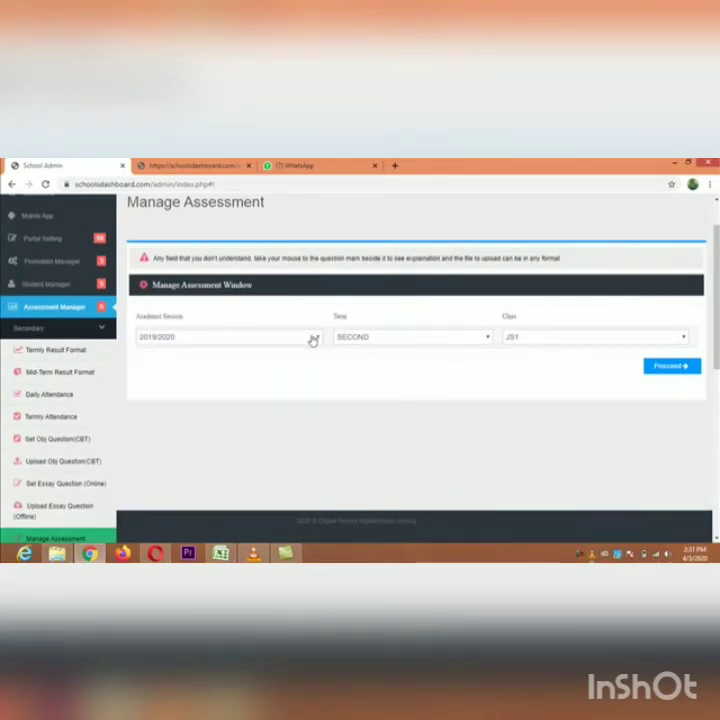
left_click(452, 340)
left_click(452, 340)
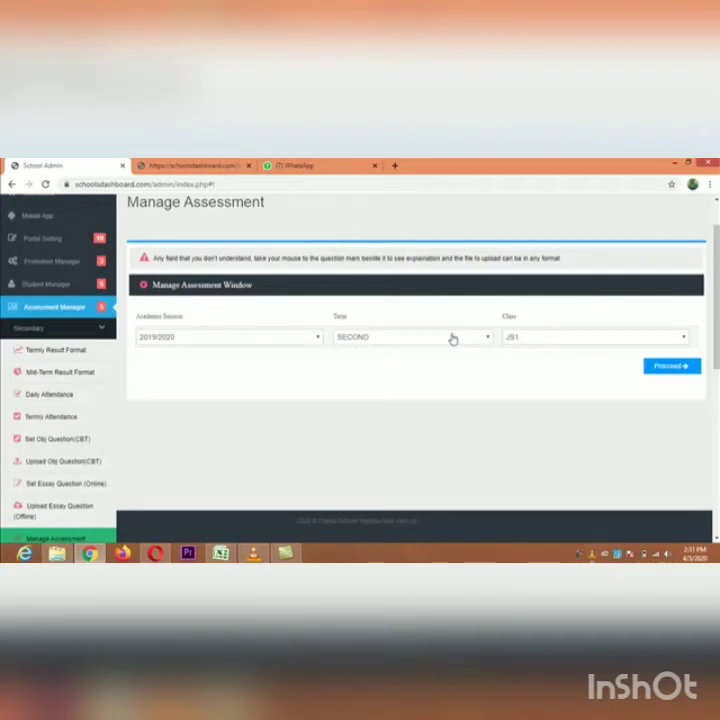
left_click(566, 338)
left_click(566, 338)
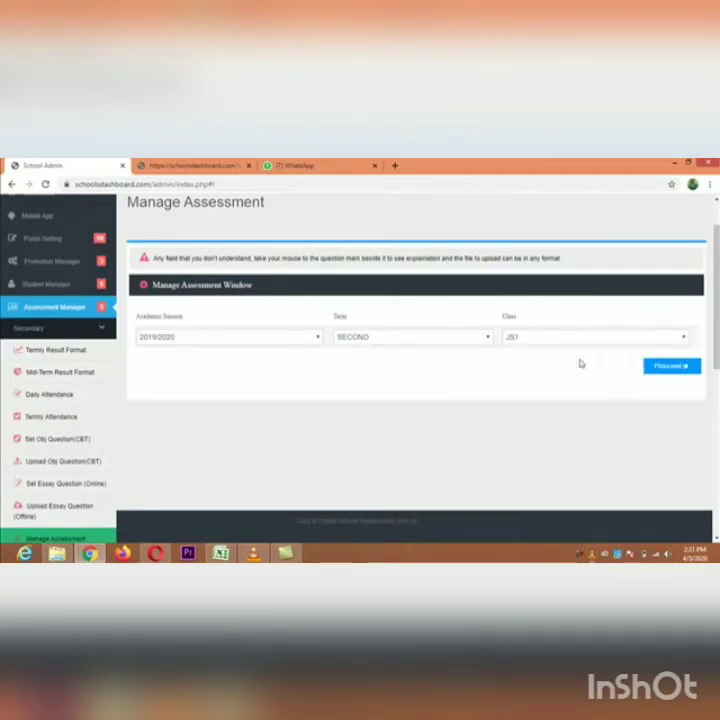
left_click(670, 367)
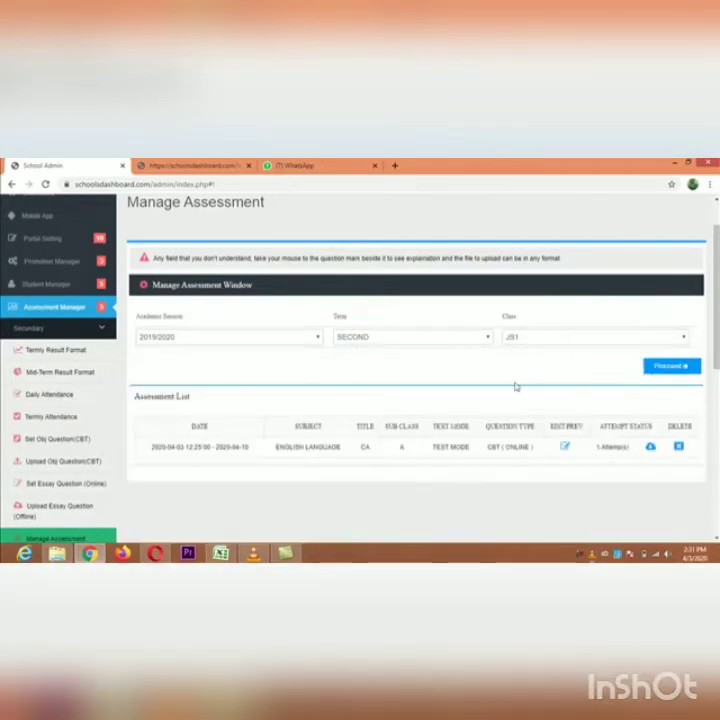
View the student attempts and scores for the JS1 A ENGLISH LANGUAGE CA test, and close the report.
scroll(516, 386, "down", 3)
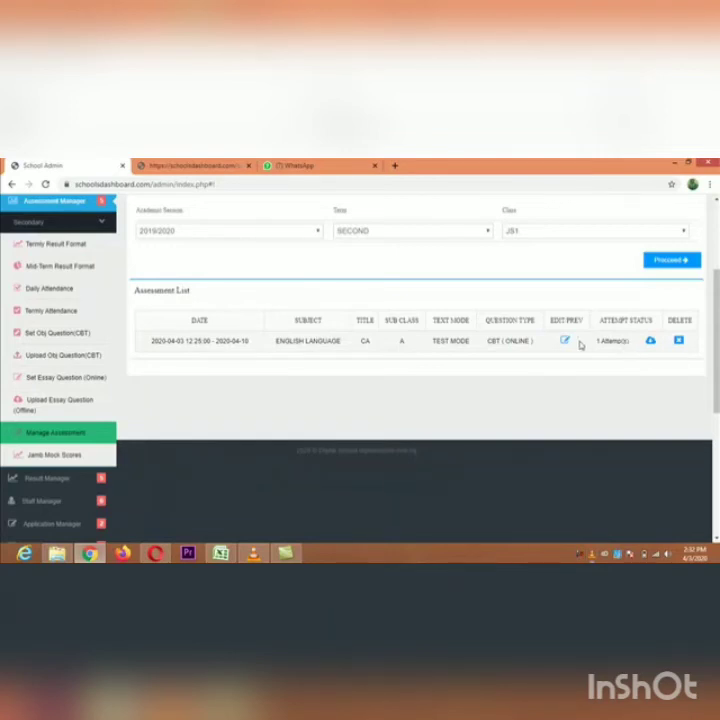
left_click(651, 342)
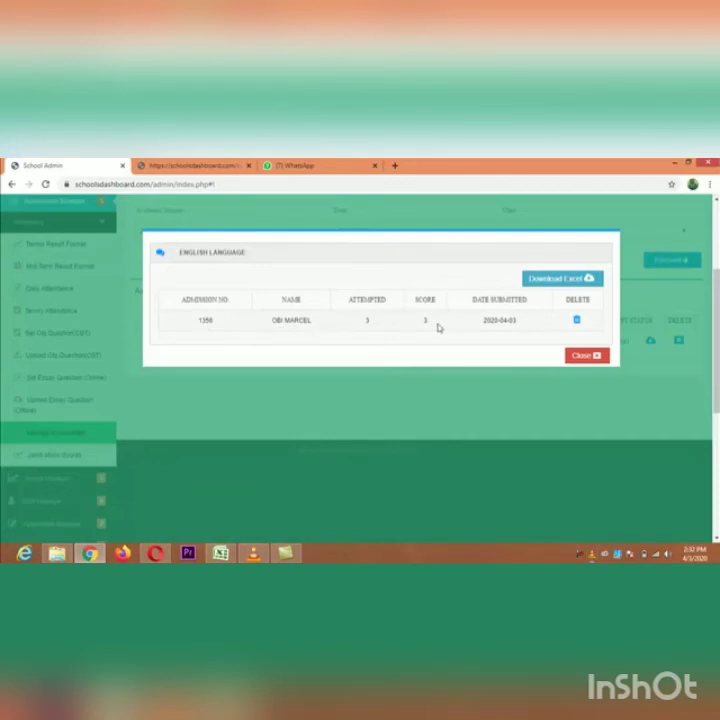
left_click(586, 356)
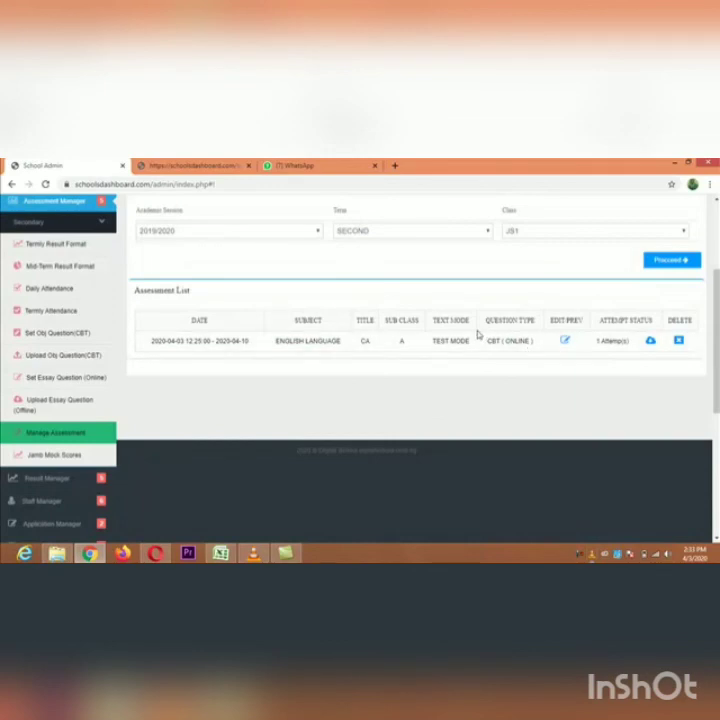